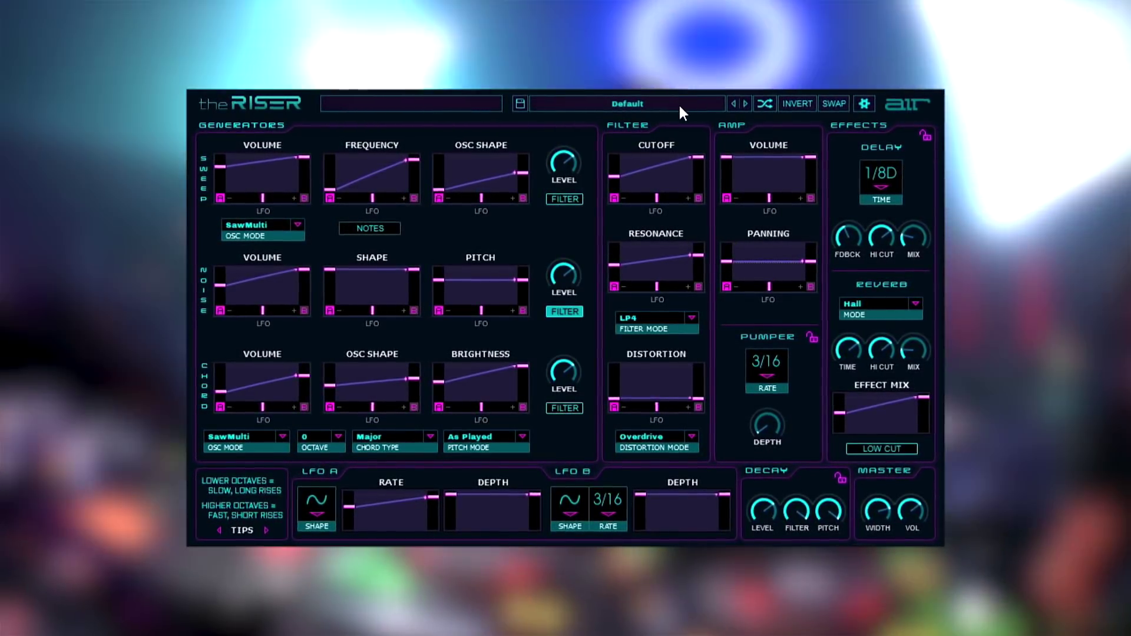
Load The Riser's 05 Swells > 01 Chord To Atonal Swell preset and reopen the preset list.
click(680, 105)
mouse_move(579, 122)
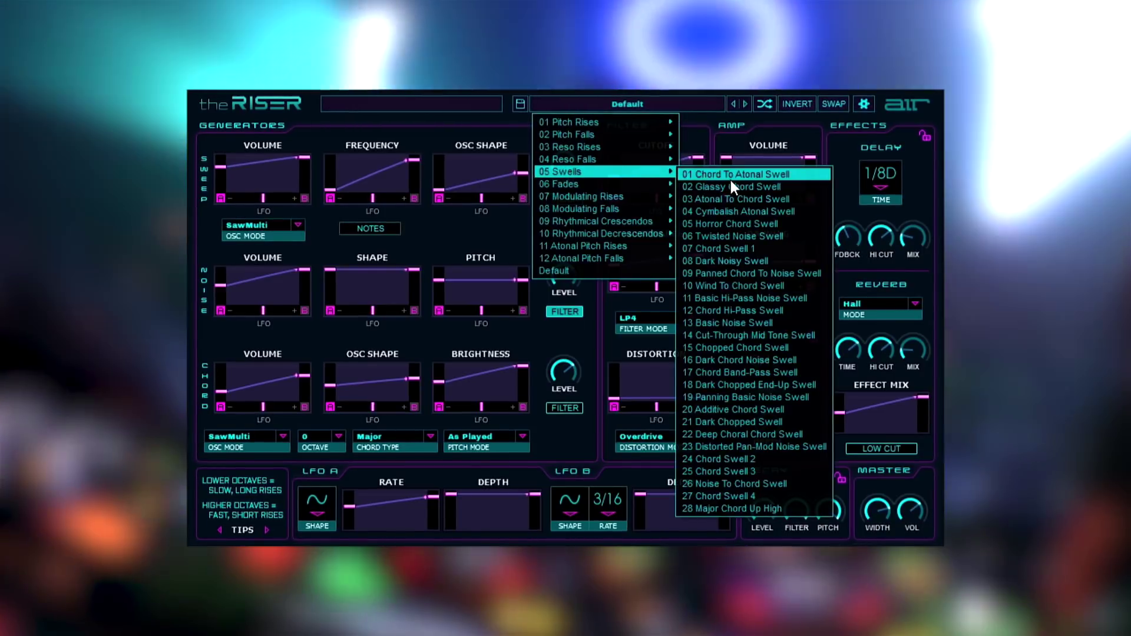
click(730, 177)
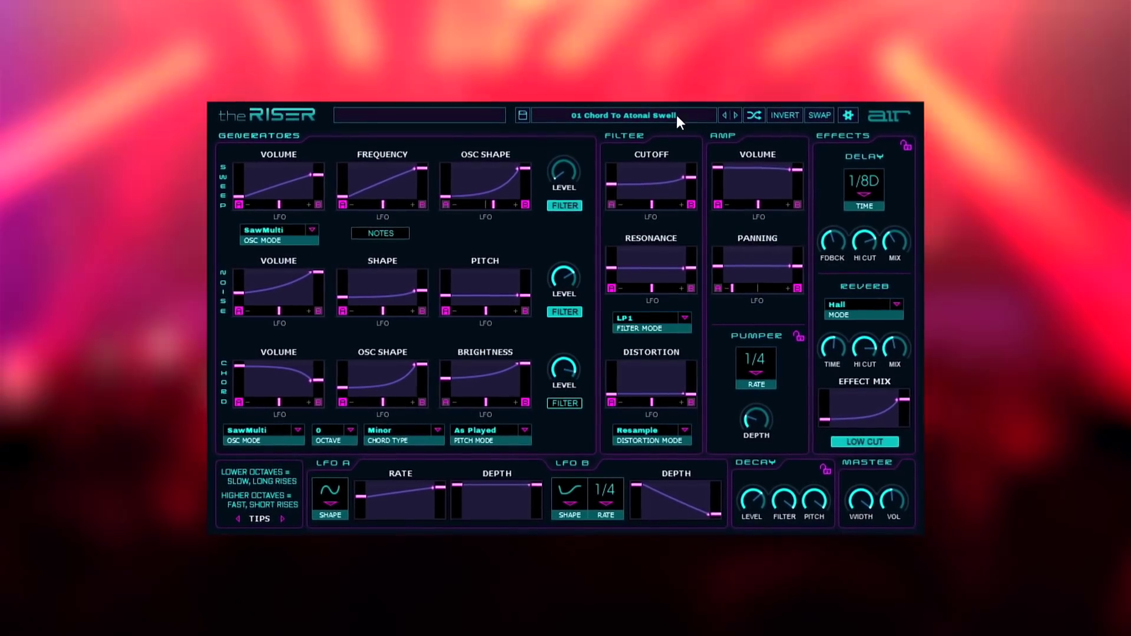
click(676, 115)
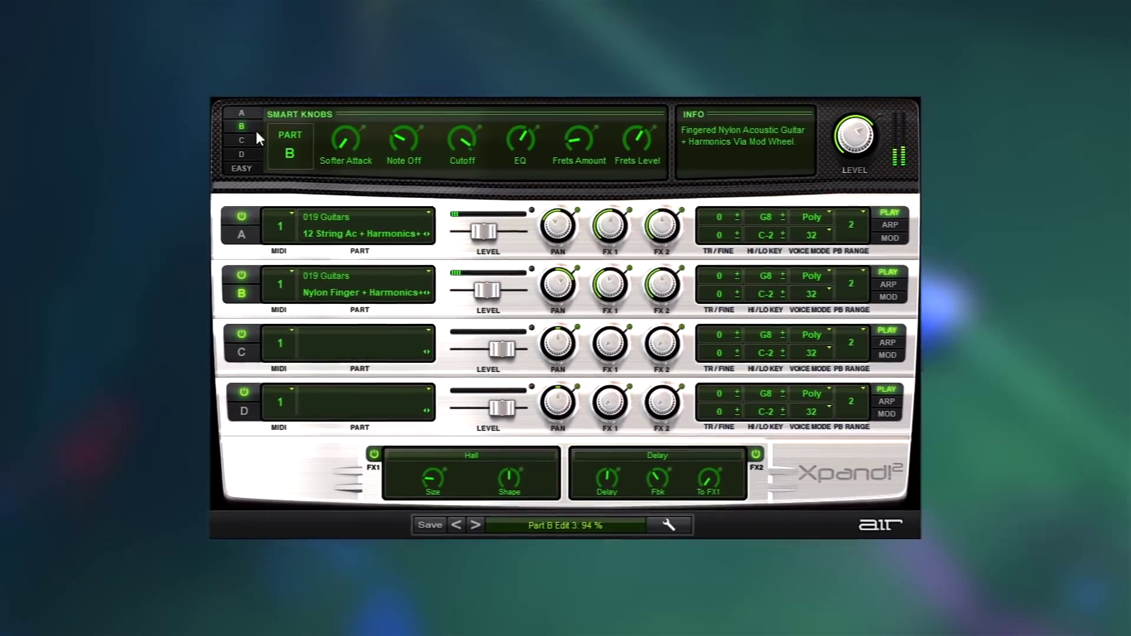
Point Xpand!2's smart knobs at part A, the 12 String Acoustic Guitar with harmonics.
click(248, 118)
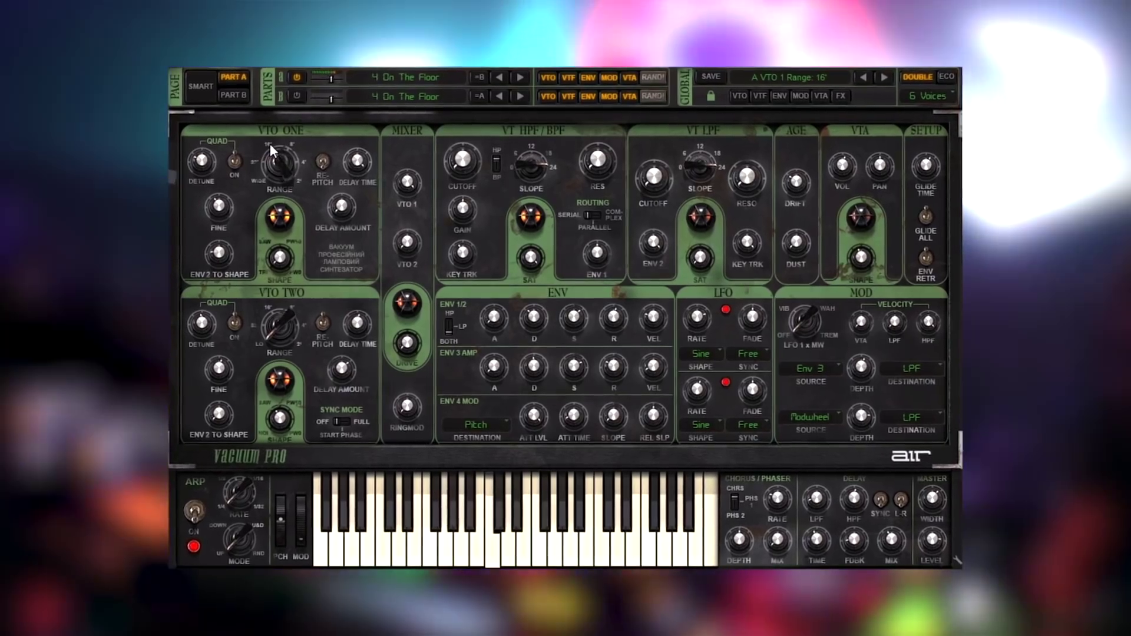
Turn Vacuum Pro's VTO One range down to 2' and step the arpeggiator rate to 1/4 note.
drag(266, 141, 299, 148)
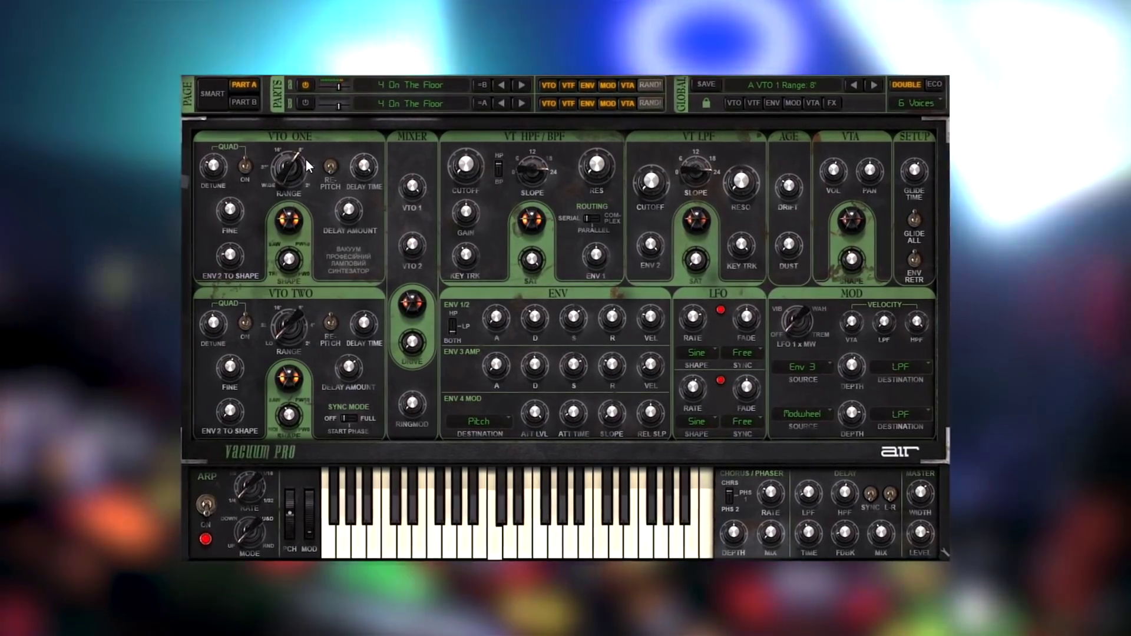
drag(300, 148, 330, 209)
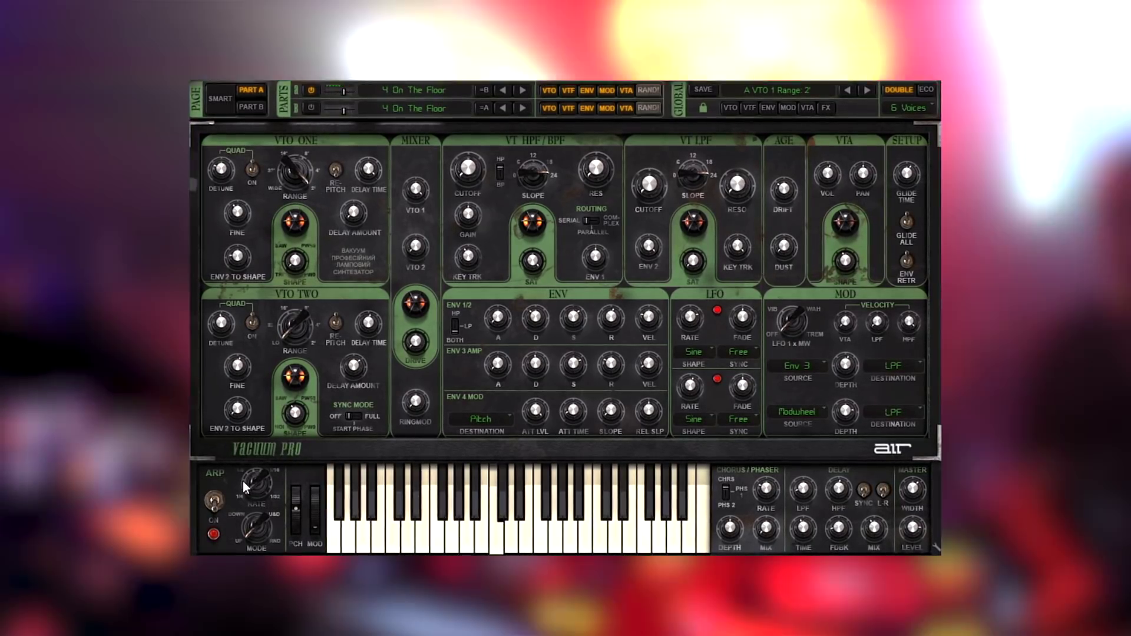
drag(243, 482, 254, 470)
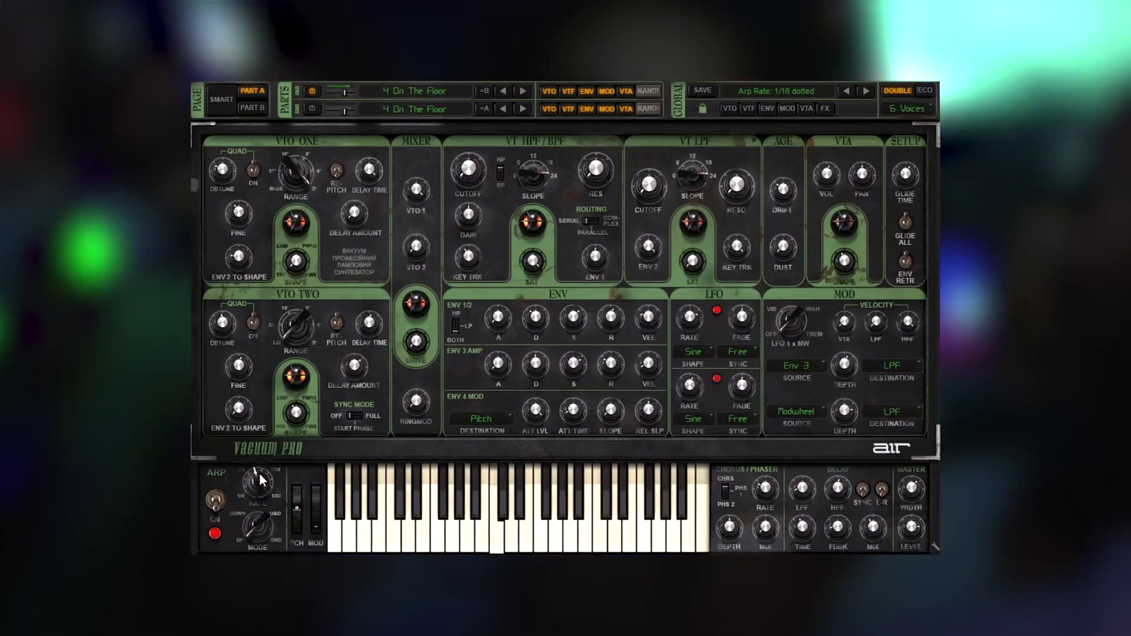
drag(253, 470, 271, 464)
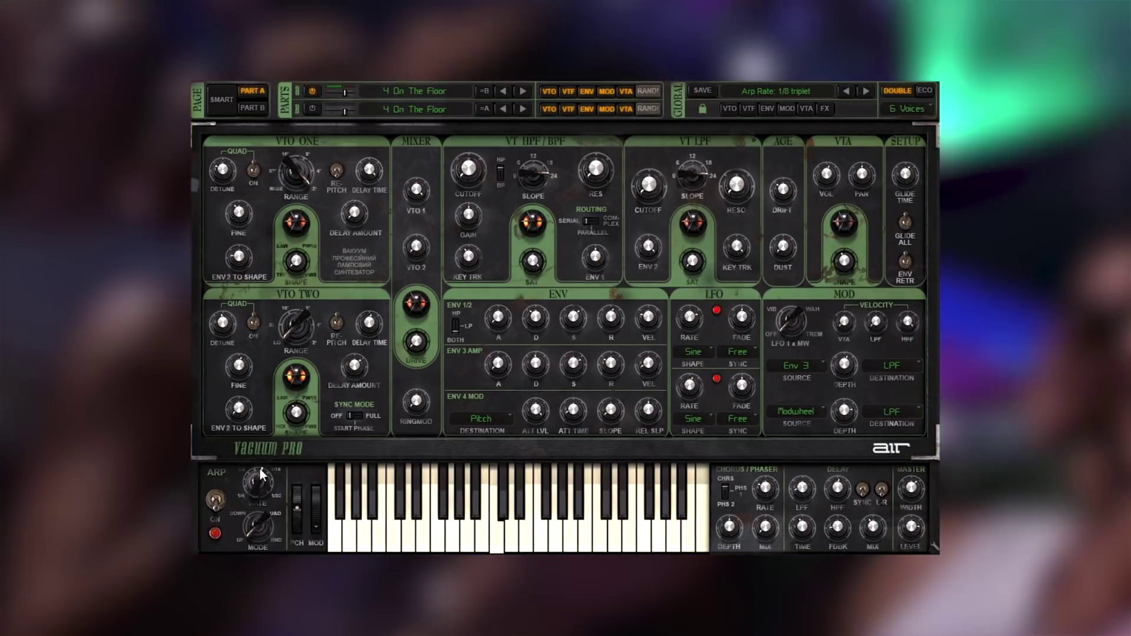
drag(262, 470, 253, 485)
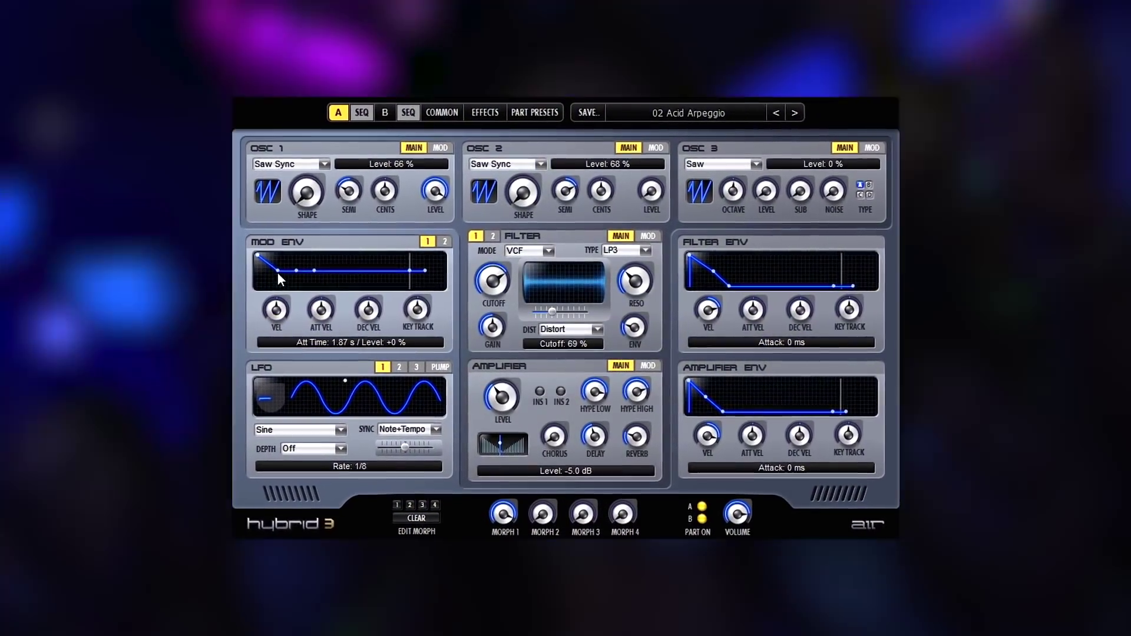
Set Hybrid 3's mod envelope attack to 32 s, OSC 1 shape 36%, OSC 2 Multi-Wave, and a new OSC 3 waveform.
mouse_move(277, 272)
mouse_down()
mouse_move(311, 257)
mouse_move(359, 283)
mouse_up()
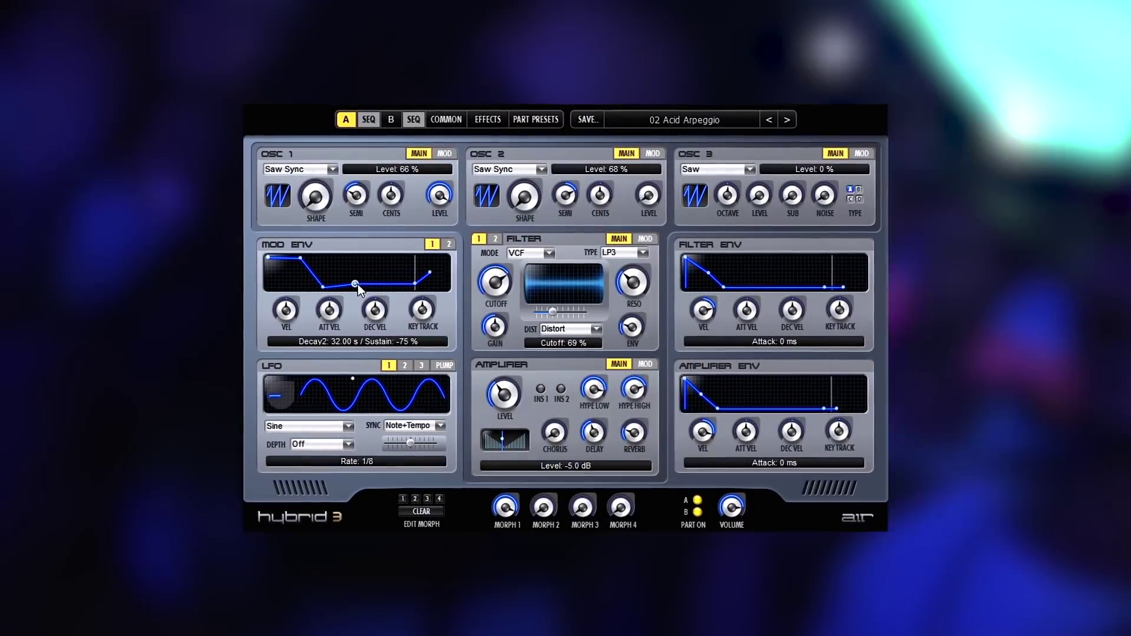
drag(323, 196, 323, 148)
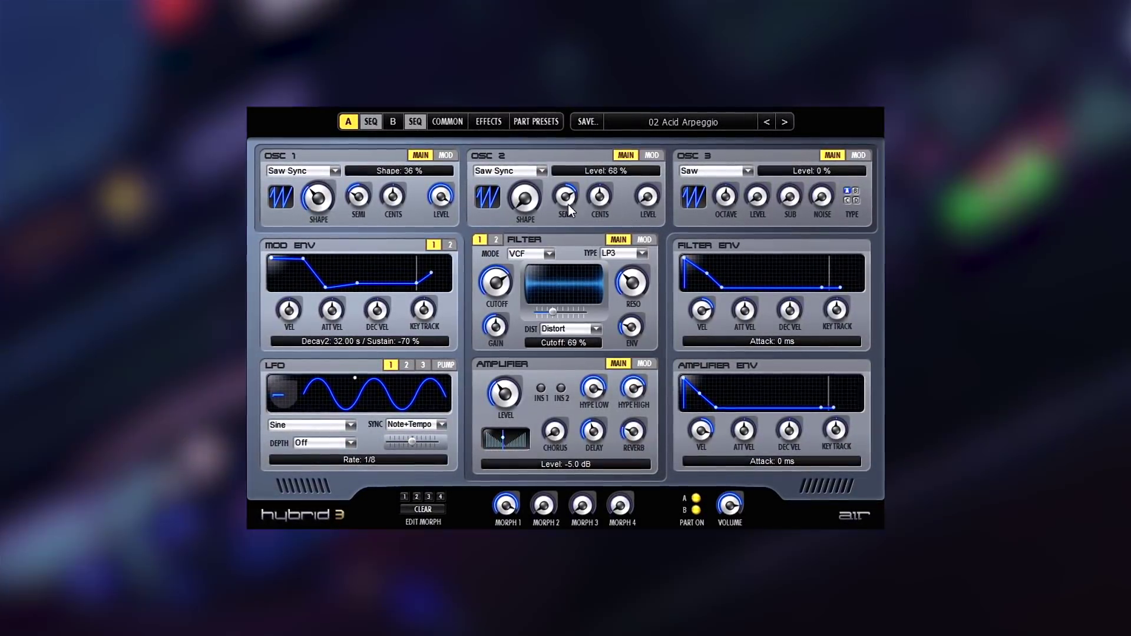
click(530, 205)
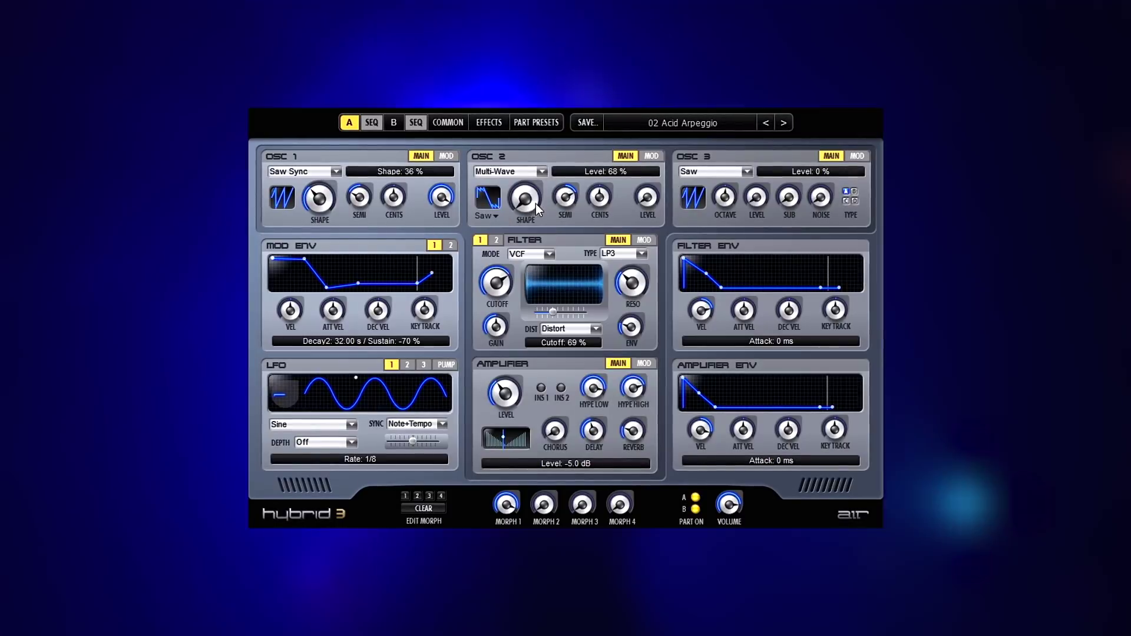
click(719, 171)
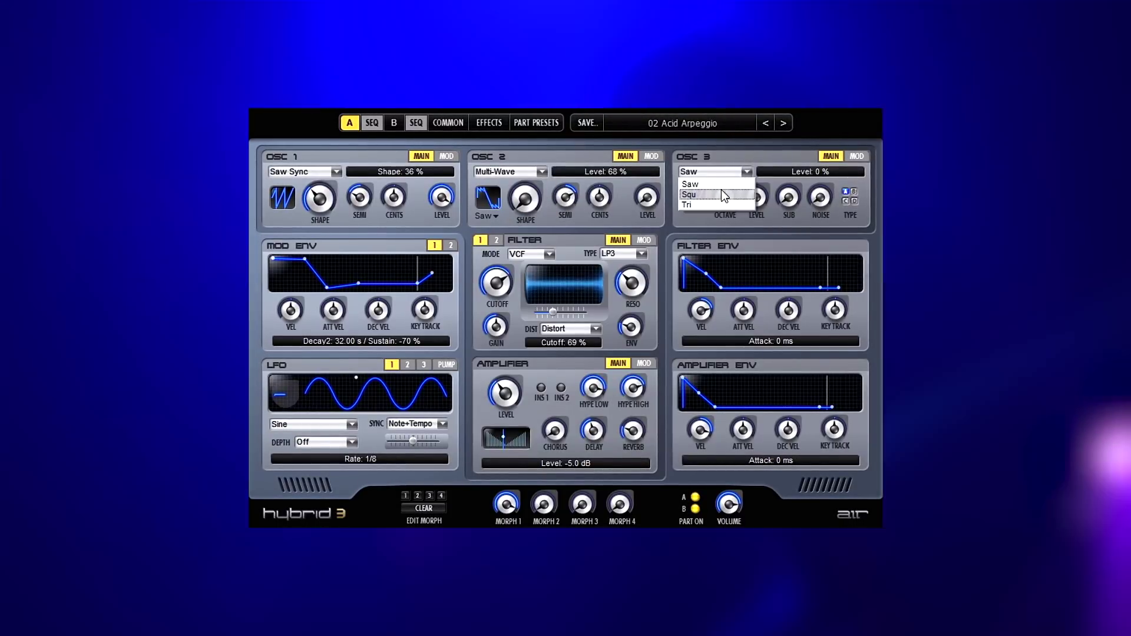
click(721, 194)
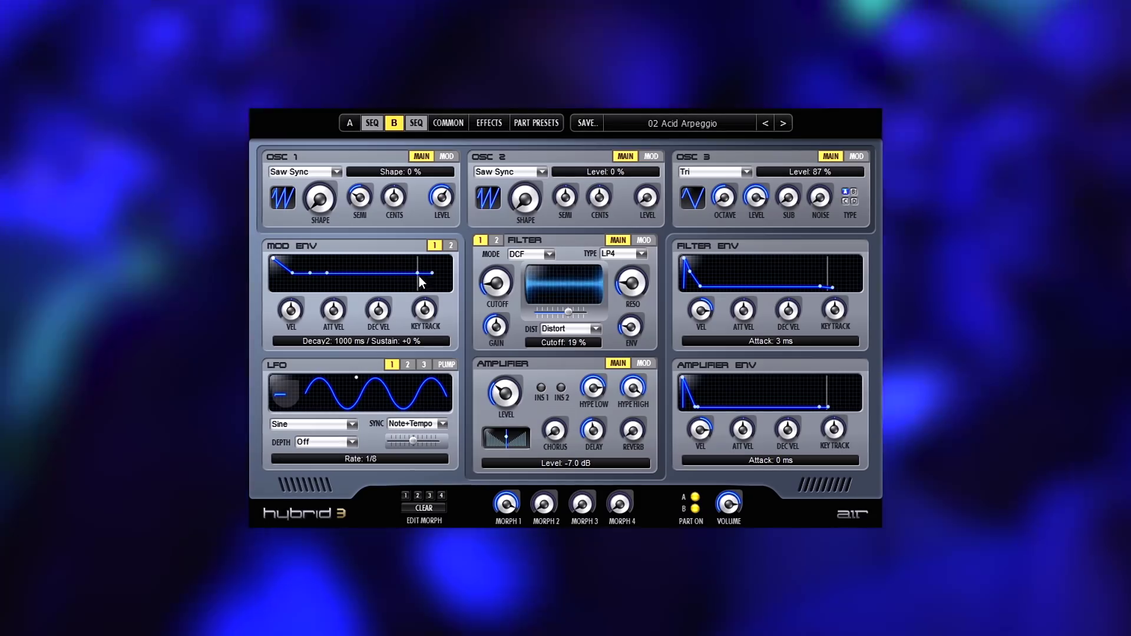
Raise the mod envelope sustain, then edit step 11's note in part A's step sequencer.
drag(419, 276, 380, 265)
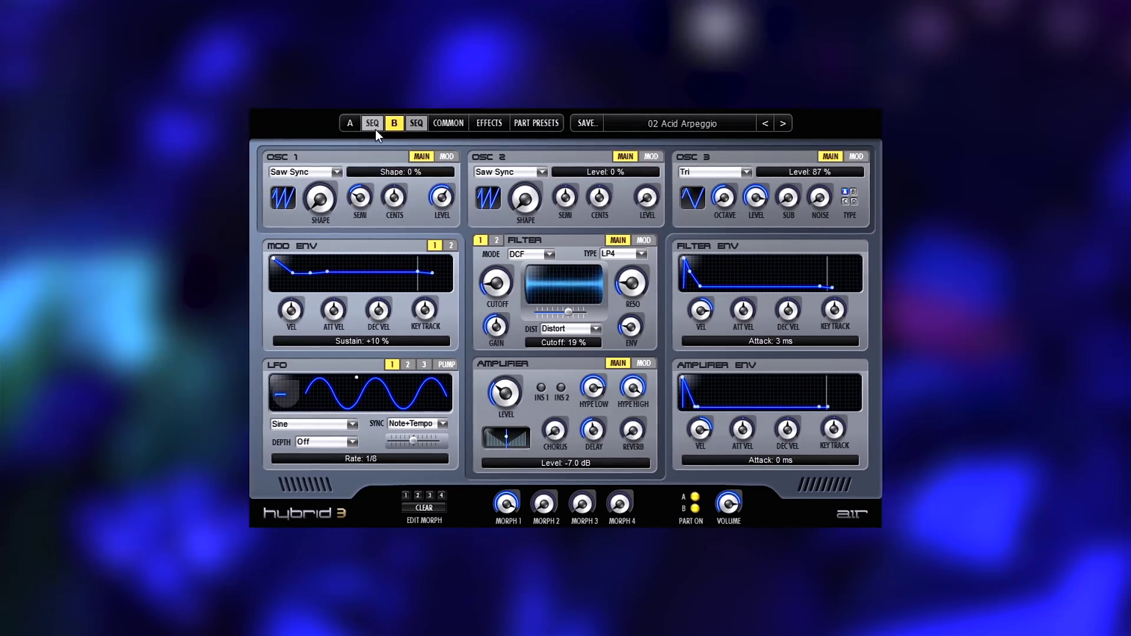
click(376, 129)
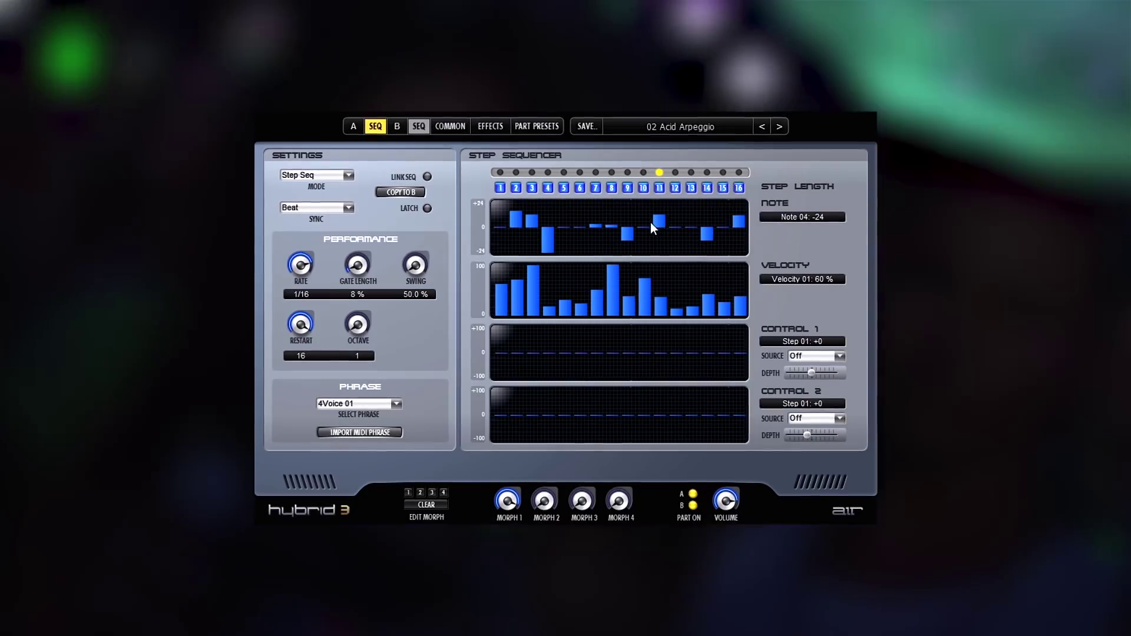
click(659, 188)
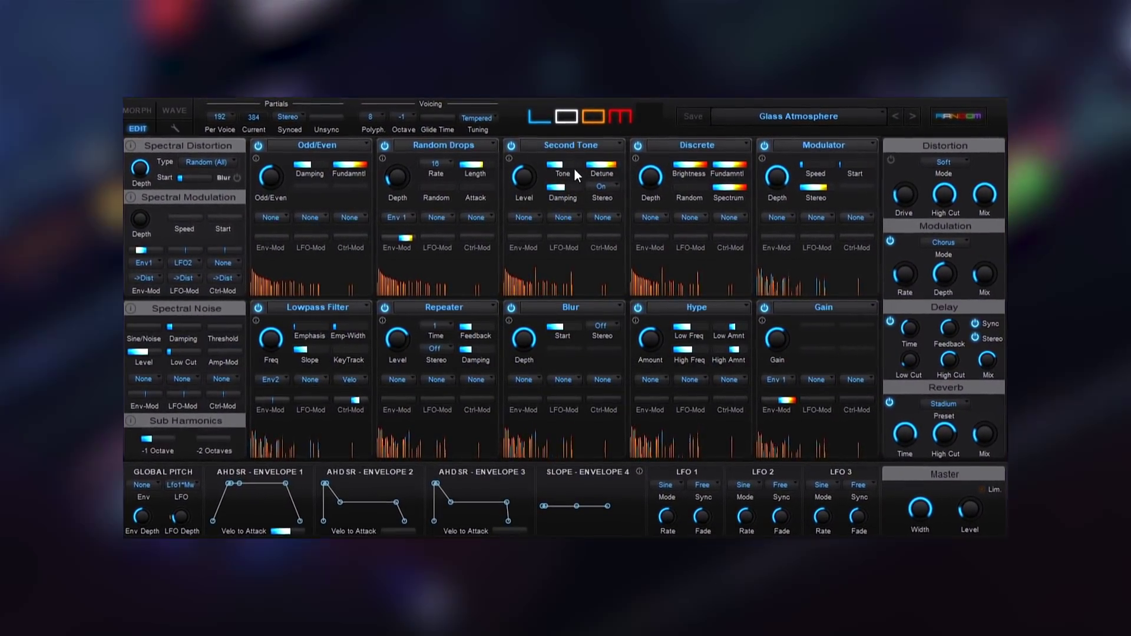
Replace Loom's Second Tone module with Adder and lower Odd/Even to 77%.
click(578, 147)
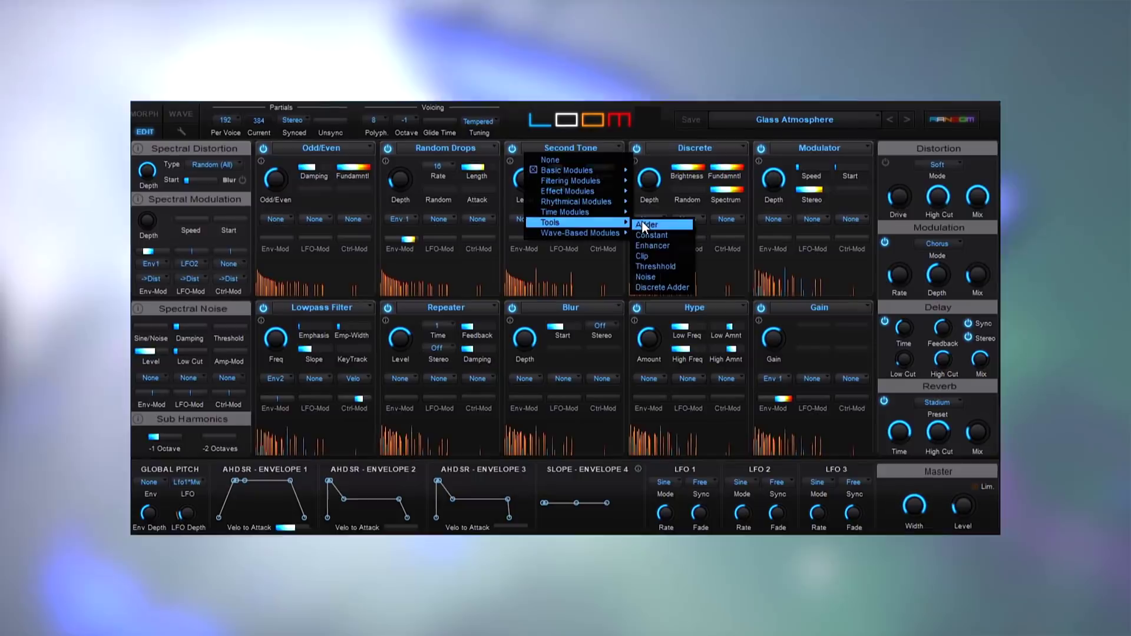
click(642, 220)
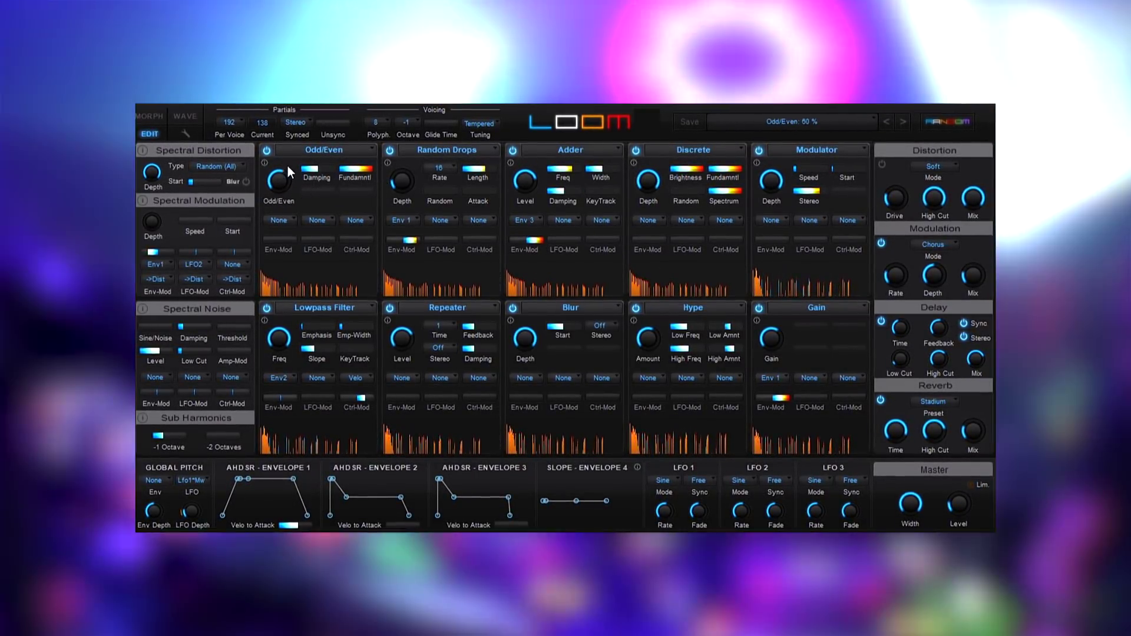
drag(288, 169, 296, 146)
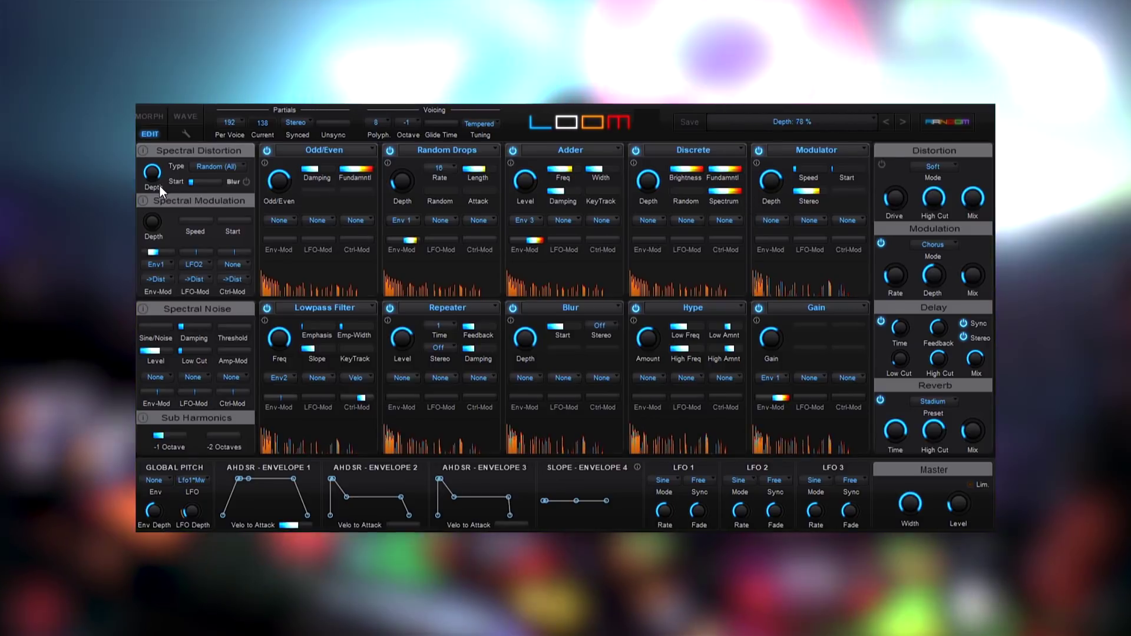
Reshape the morph path in Morph view, enable Dist Mix, and switch to the Edit view.
click(161, 118)
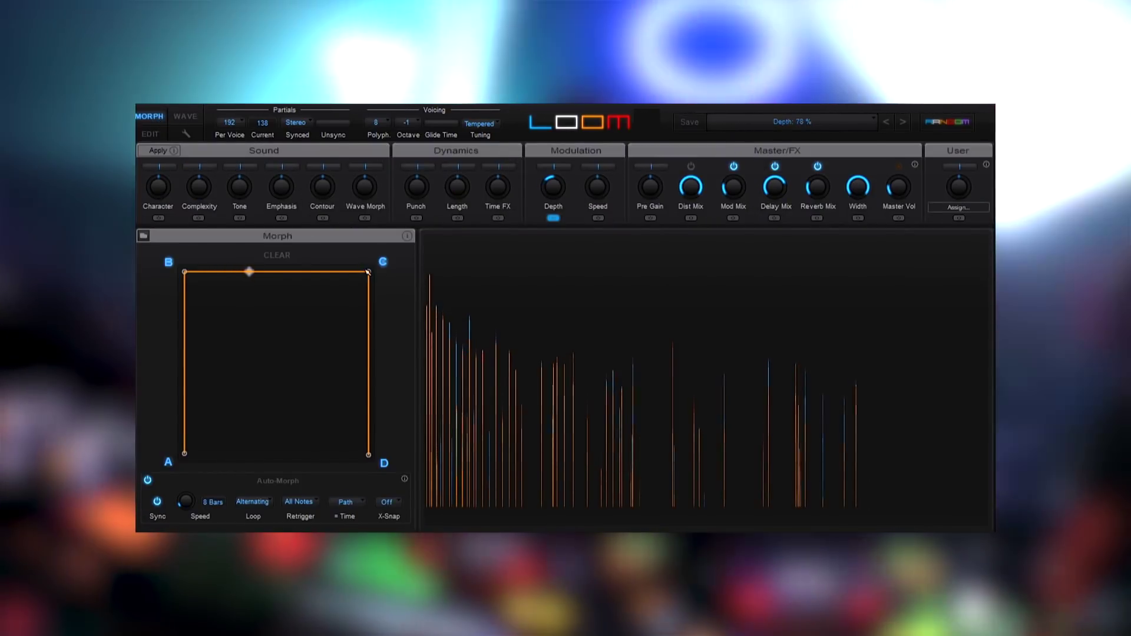
drag(369, 271, 287, 333)
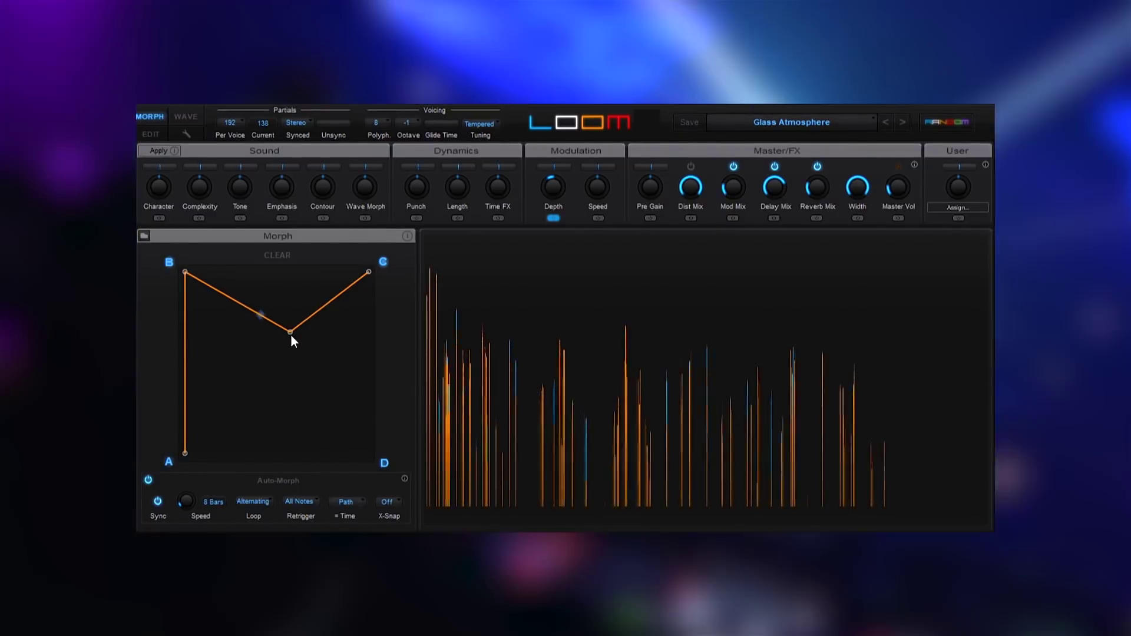
drag(290, 334, 264, 376)
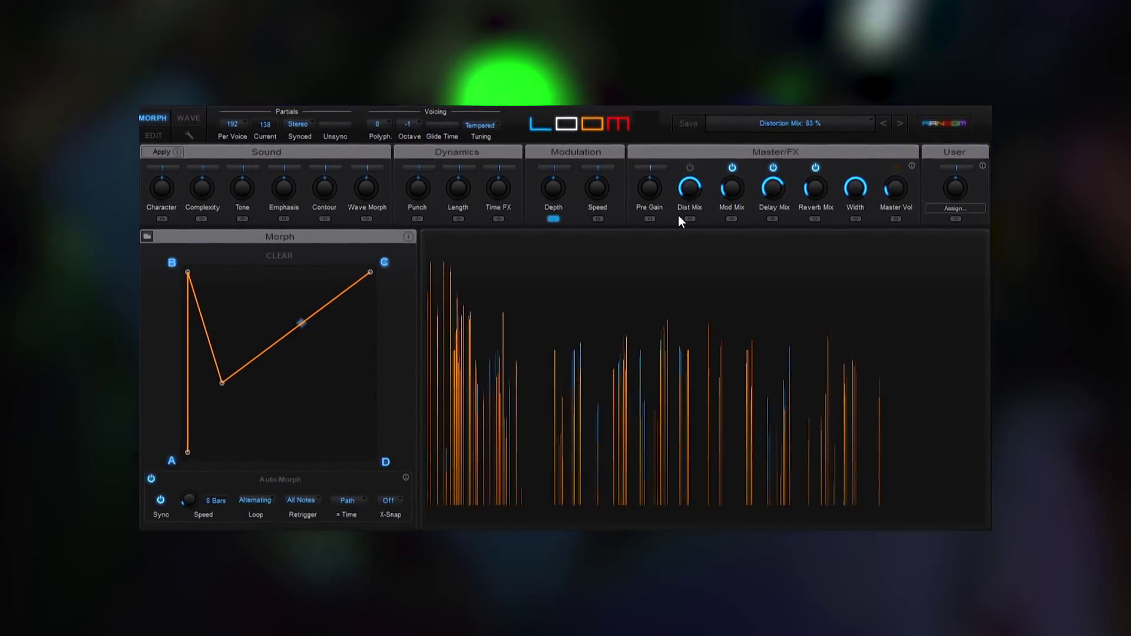
click(689, 168)
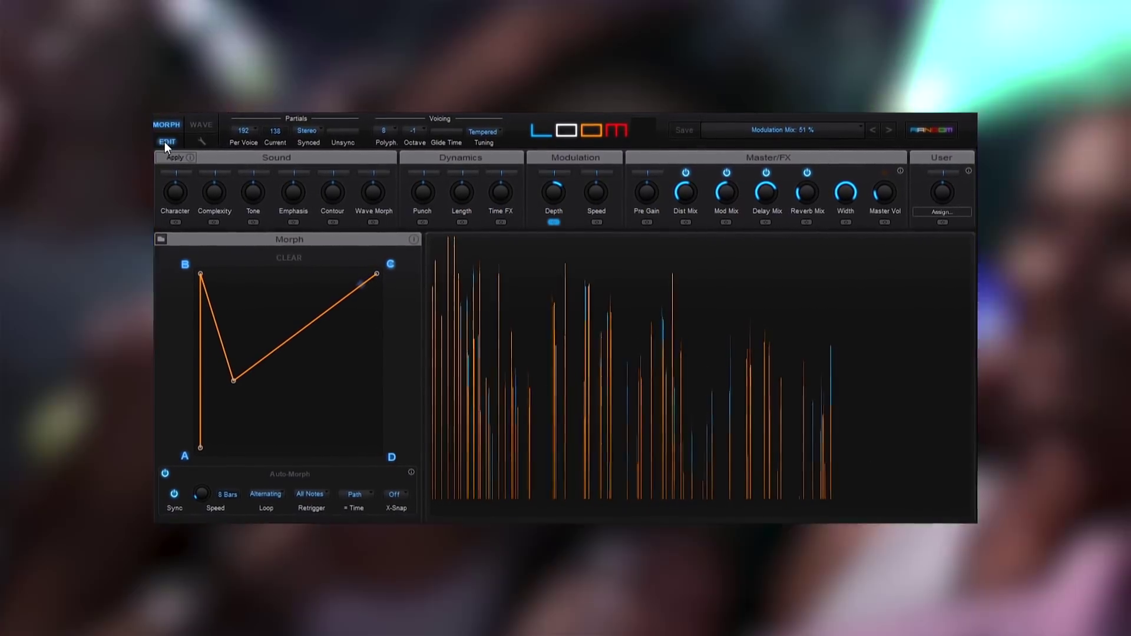
click(161, 139)
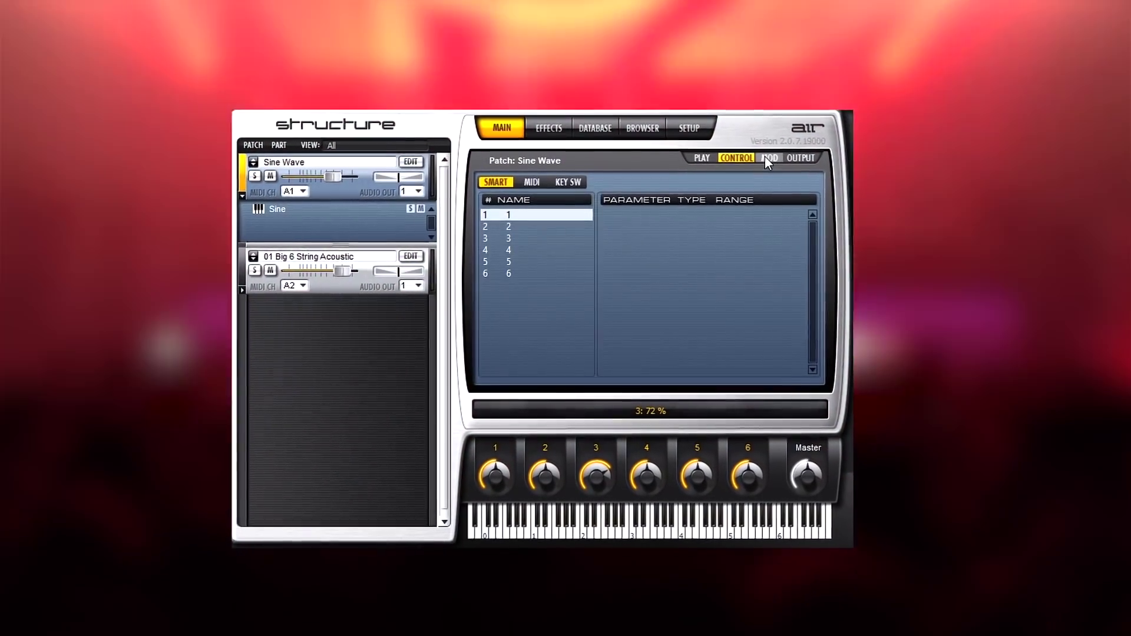
Reshape the Sine Wave patch's LFO 1 waveform and raise its FX Send 1 level.
click(772, 155)
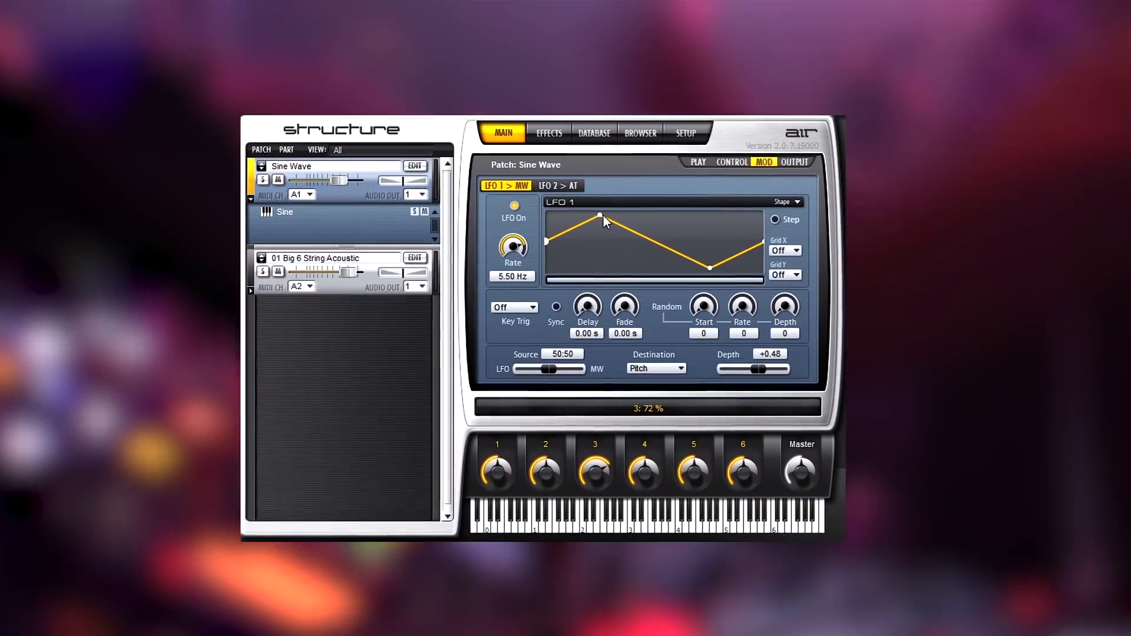
drag(602, 217, 599, 264)
drag(710, 268, 713, 224)
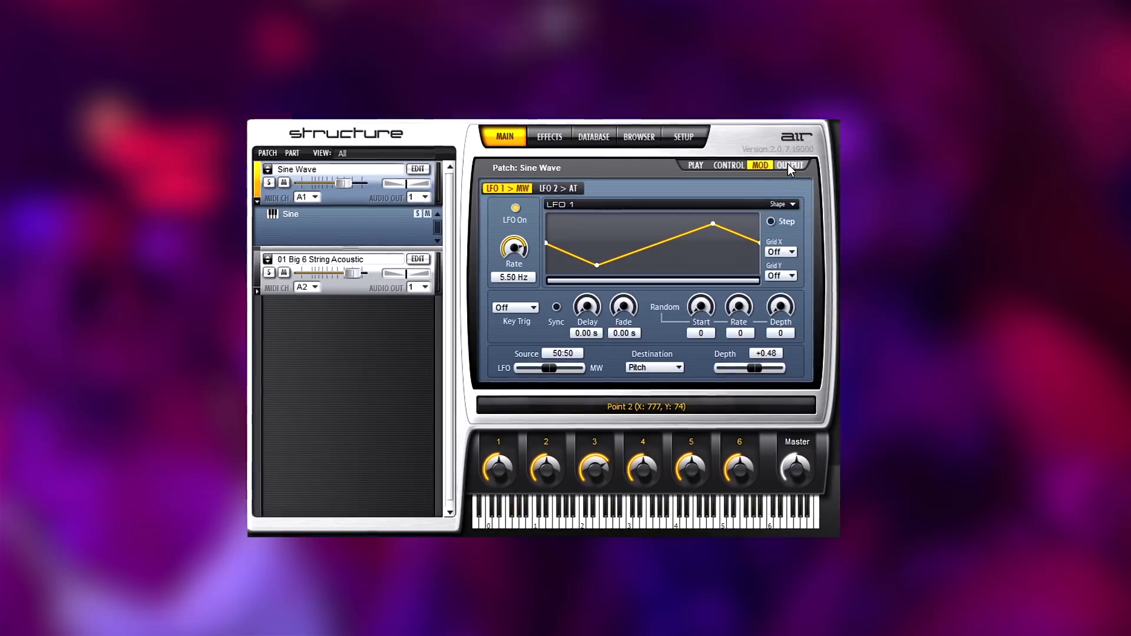
click(790, 165)
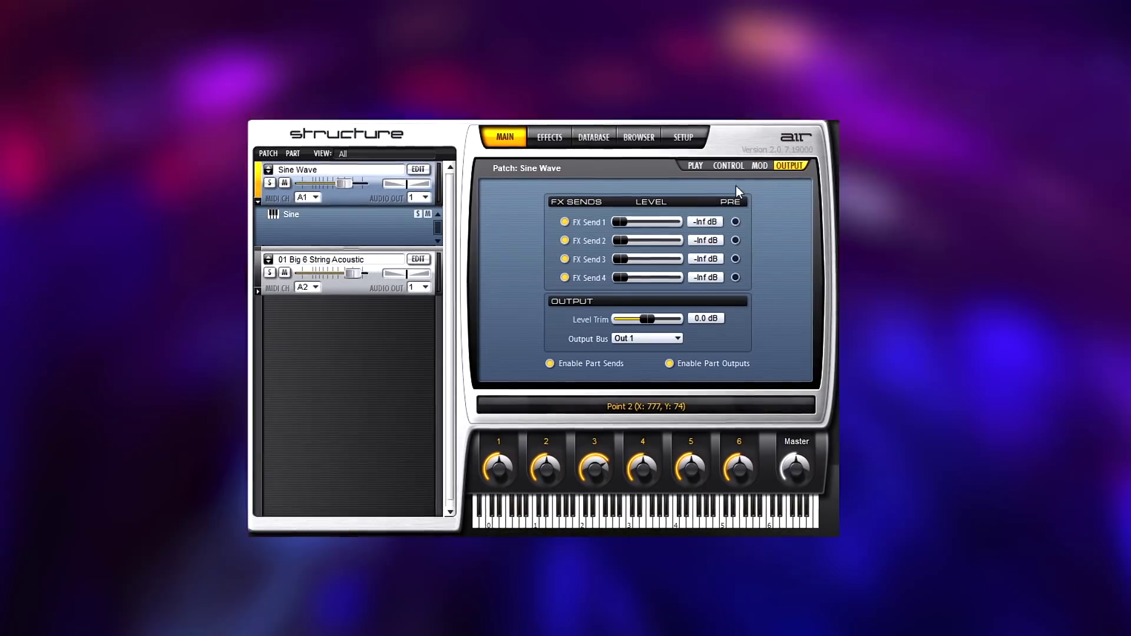
drag(619, 223, 665, 222)
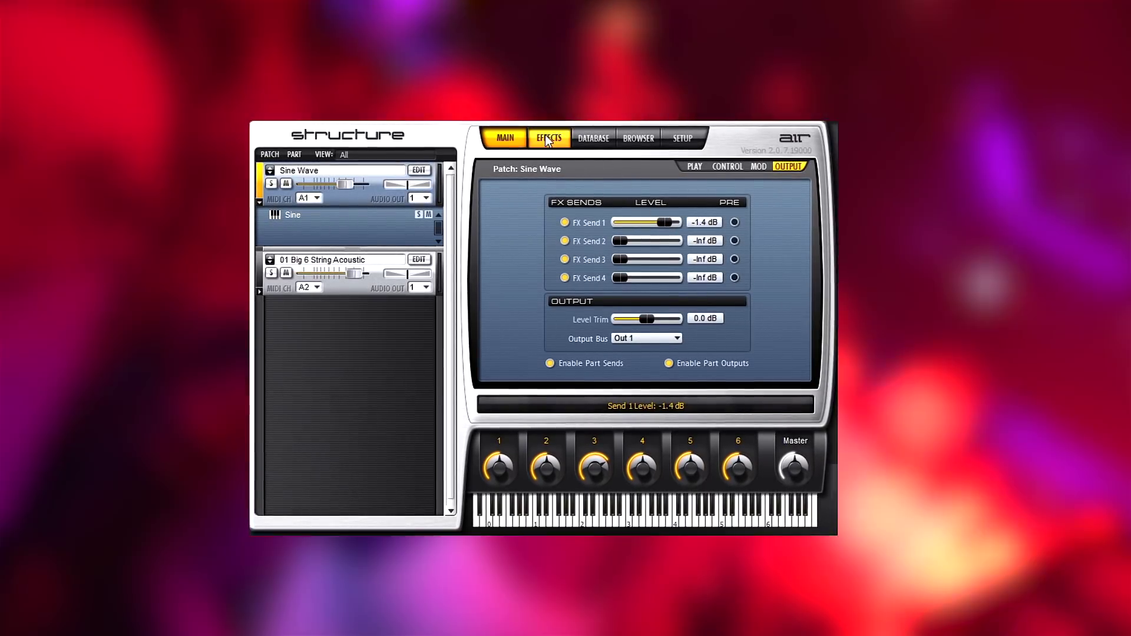
Load the Chorus > ChorsSwrm effect on send 2 and cancel the Database registration prompt.
click(547, 138)
click(557, 214)
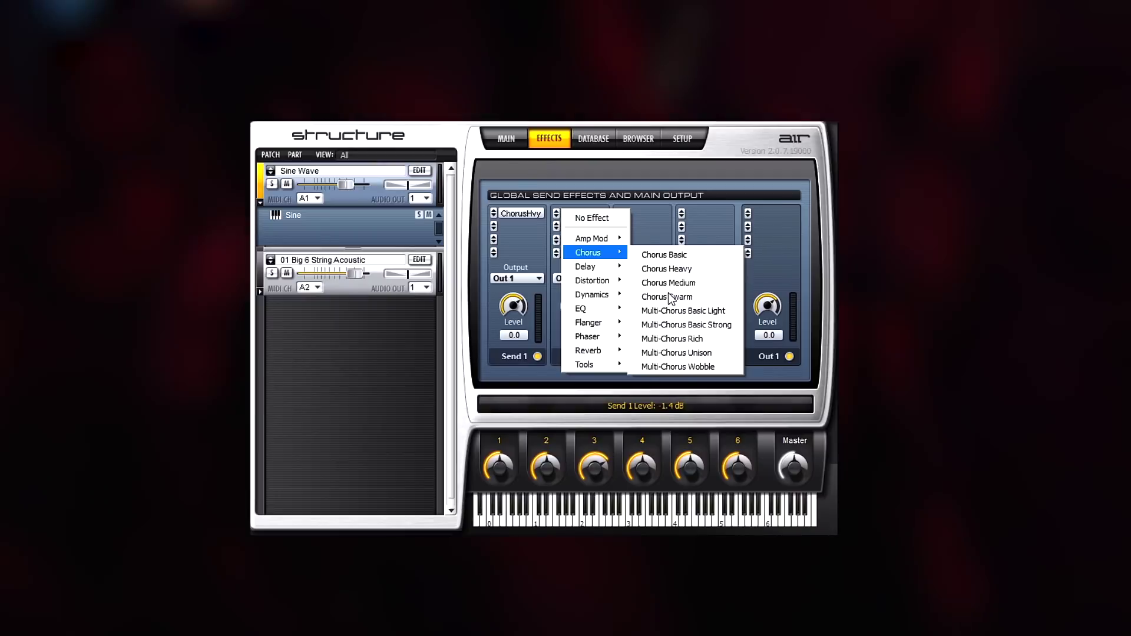
click(669, 293)
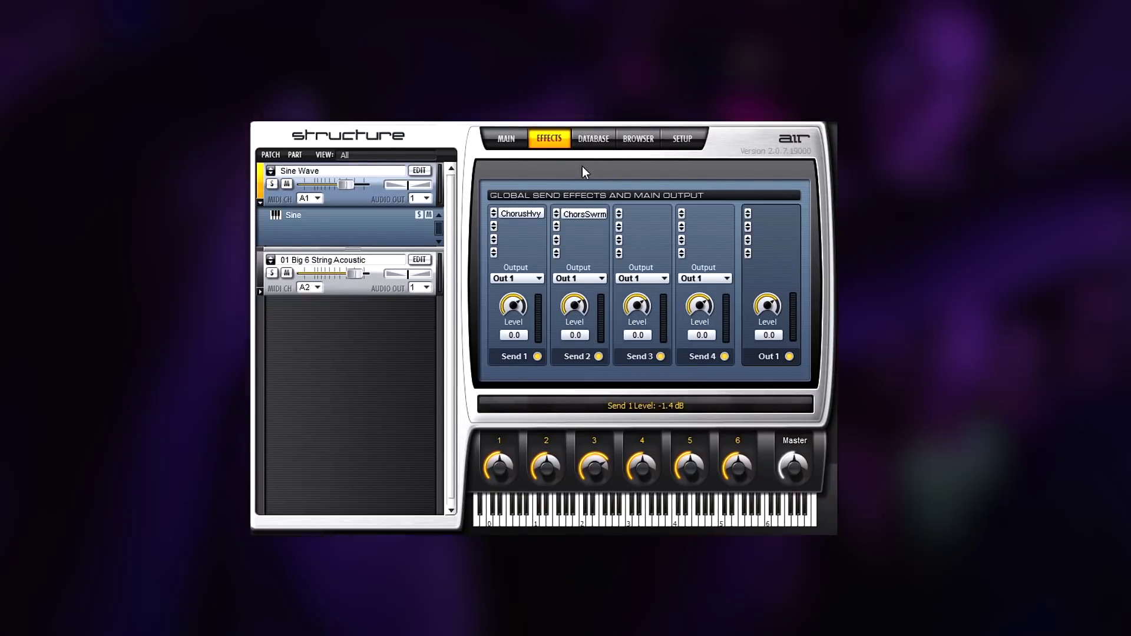
click(586, 142)
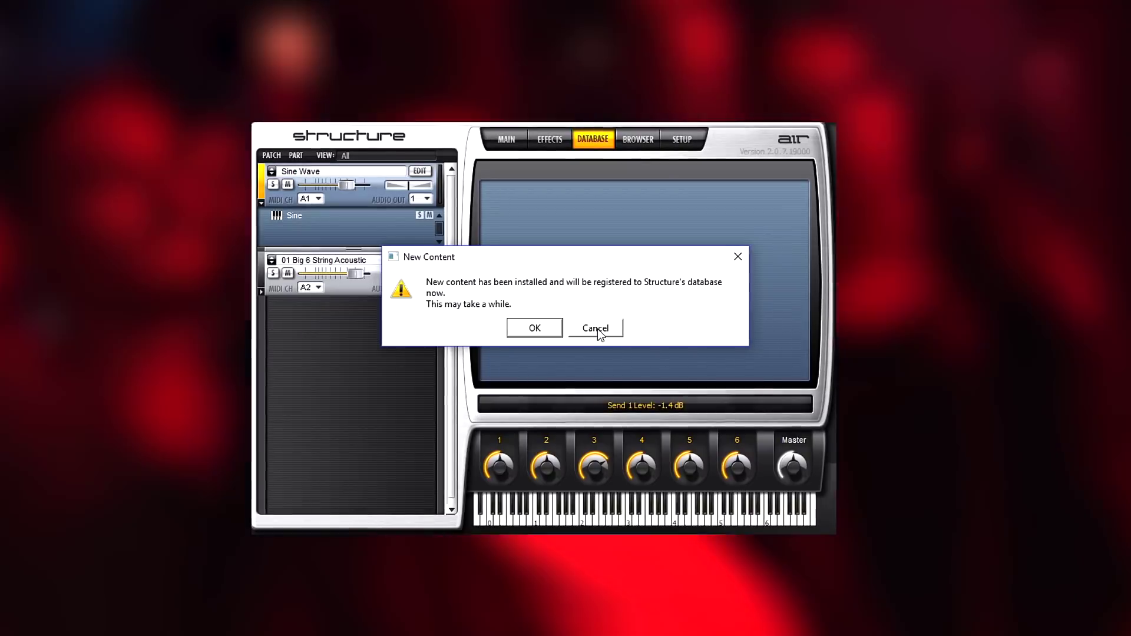
click(597, 330)
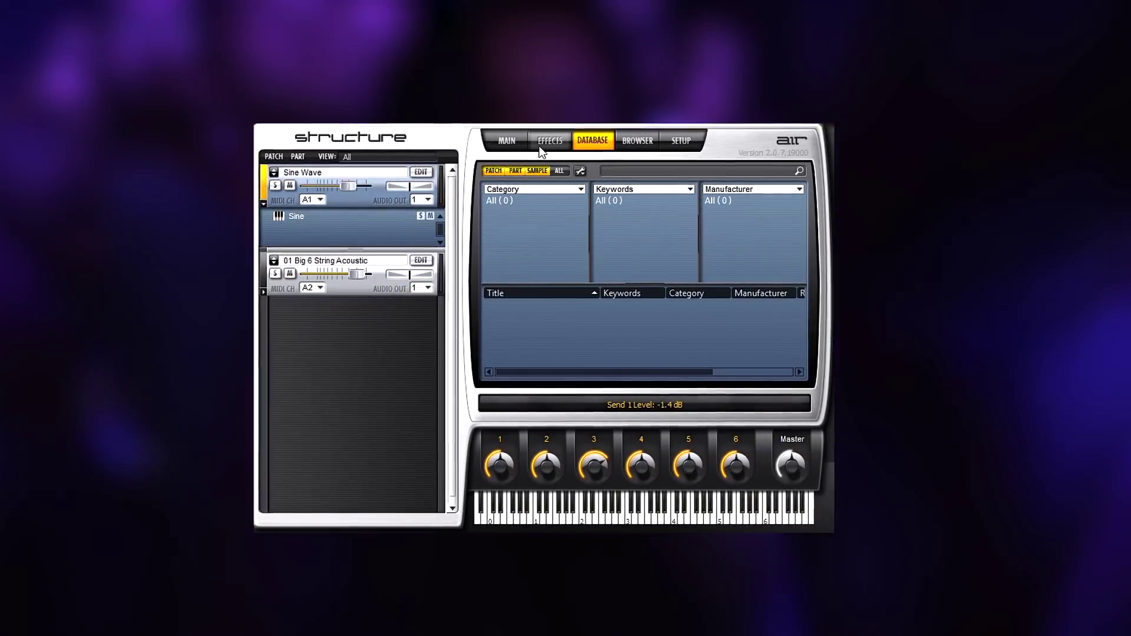
Readjust the FX Send 1 level and bring up the pitch and voice settings.
click(517, 141)
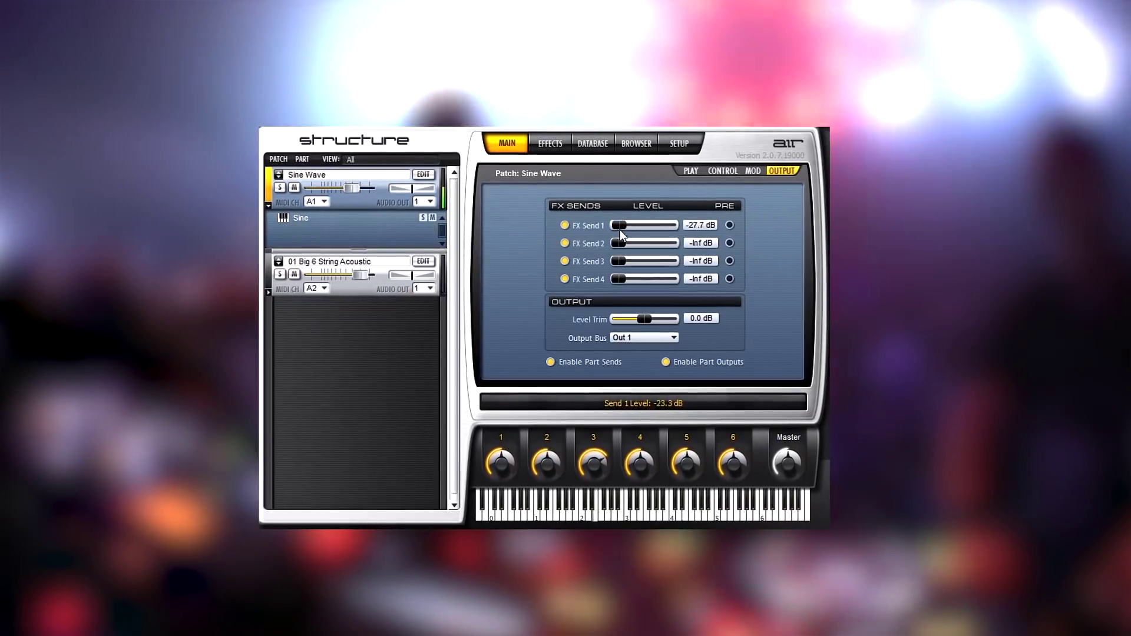
drag(619, 230, 666, 232)
click(690, 172)
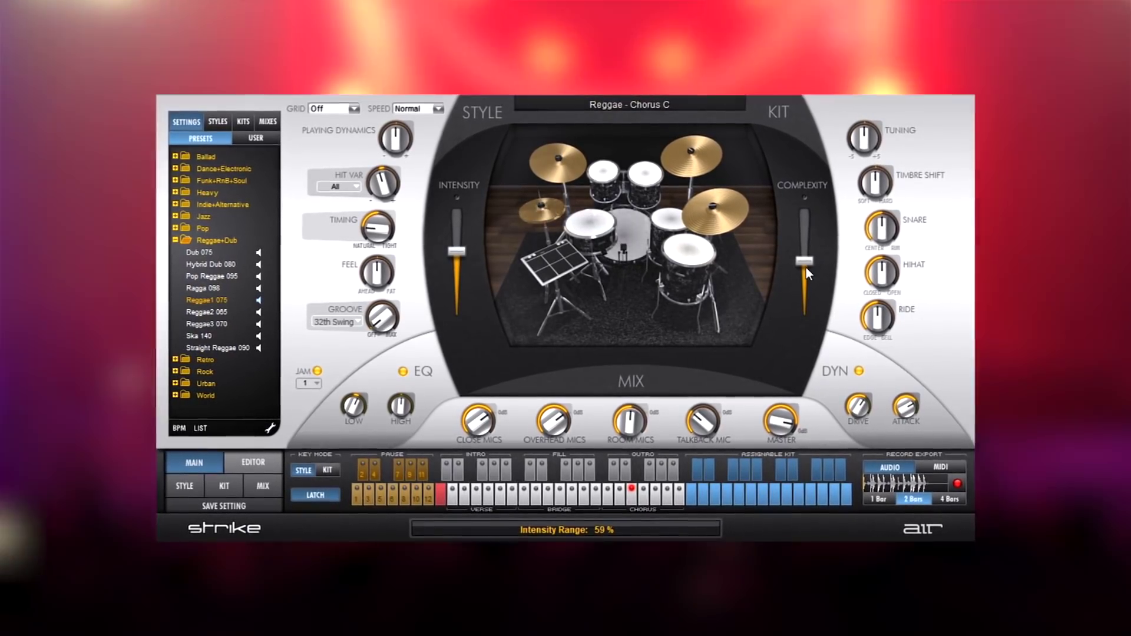
Lower Strike's playing intensity and open the pattern editor on the Kick lane.
drag(807, 269, 803, 236)
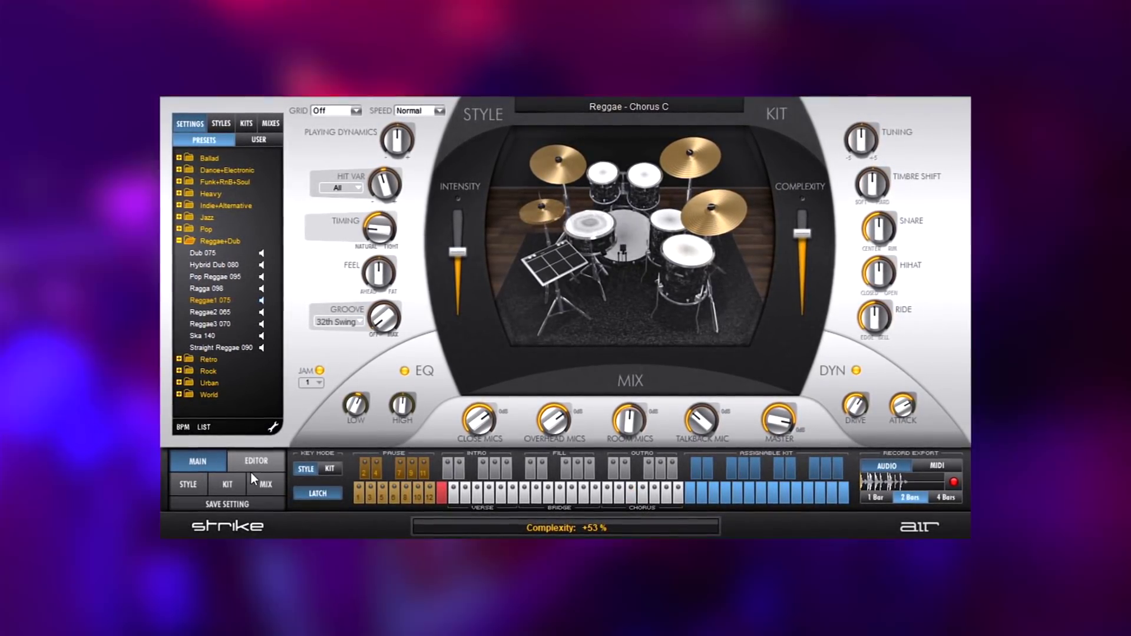
click(254, 465)
click(377, 255)
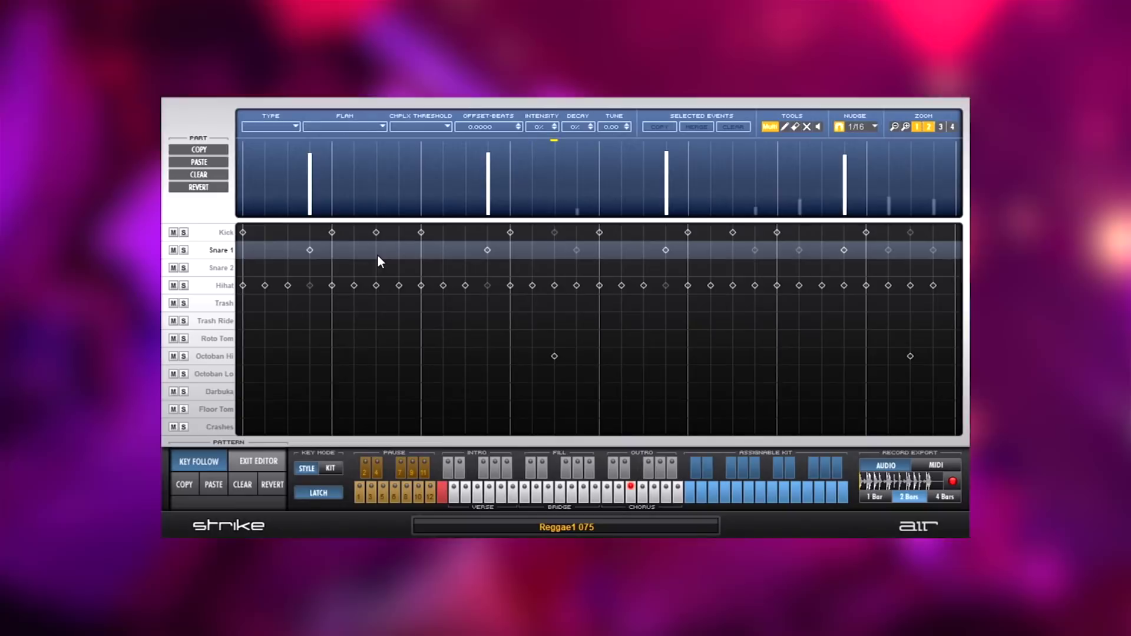
click(378, 233)
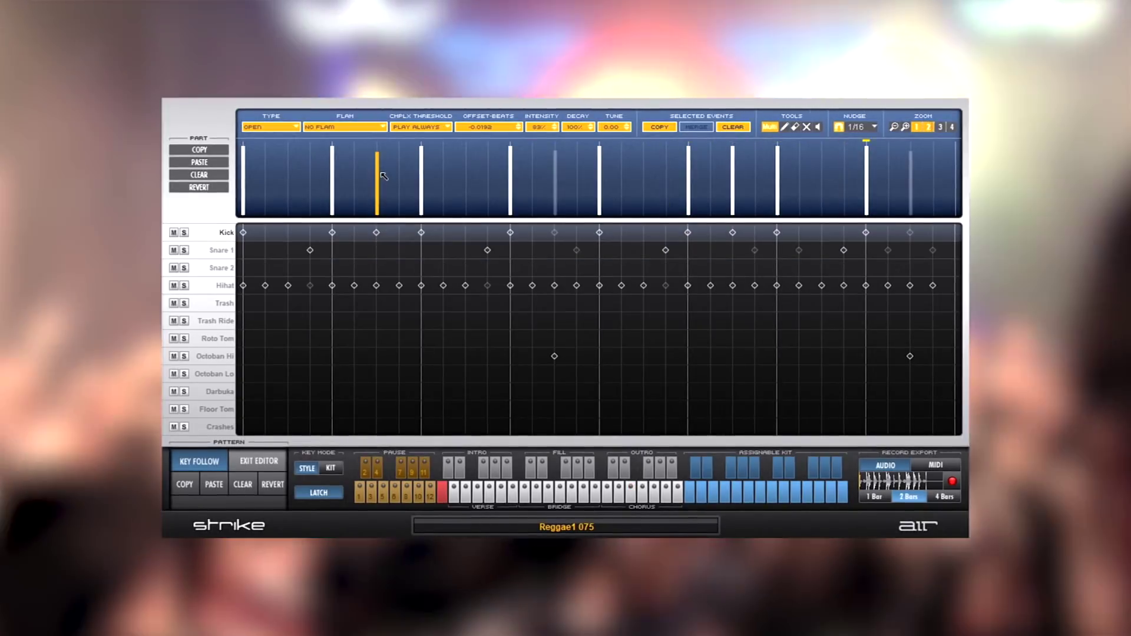
Soften three kick hits, then trigger a different drum pattern.
drag(382, 168, 383, 207)
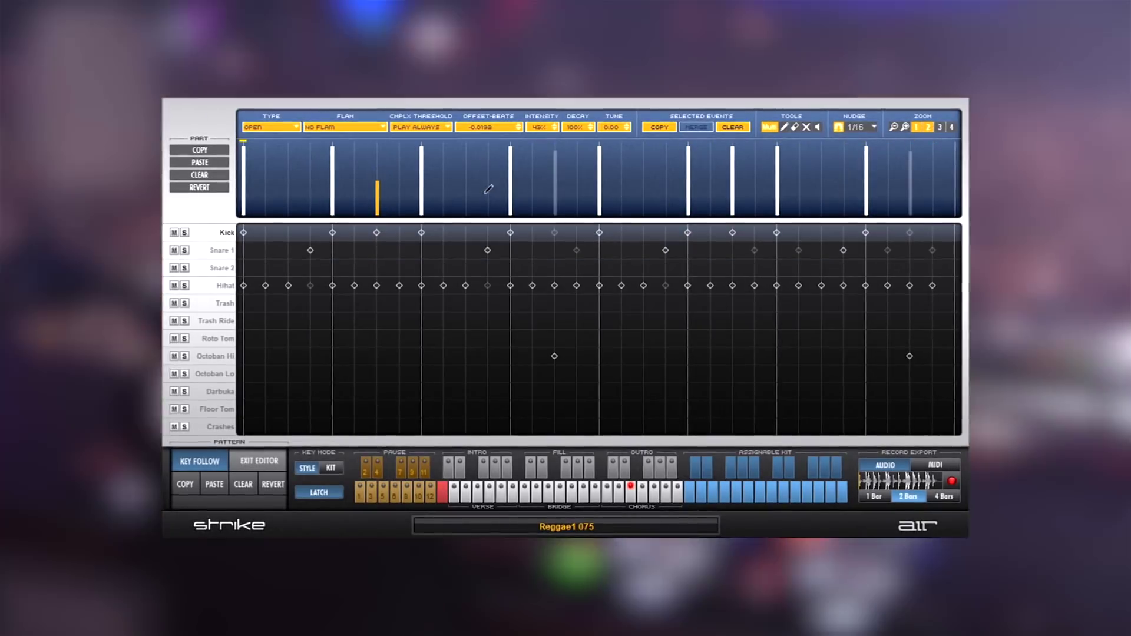
click(509, 159)
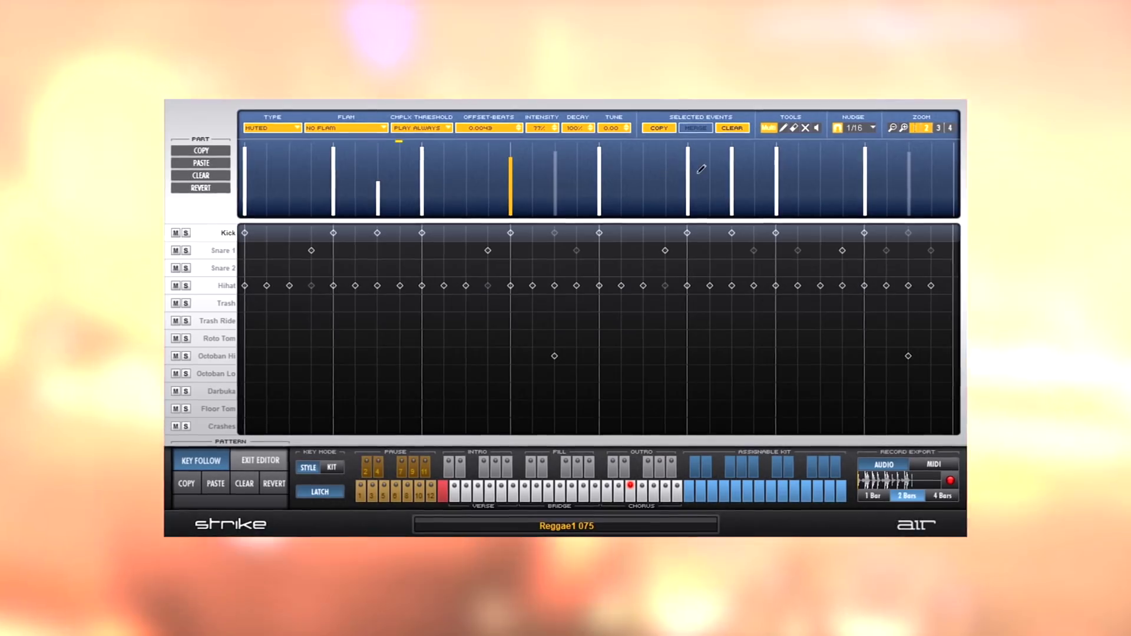
click(689, 182)
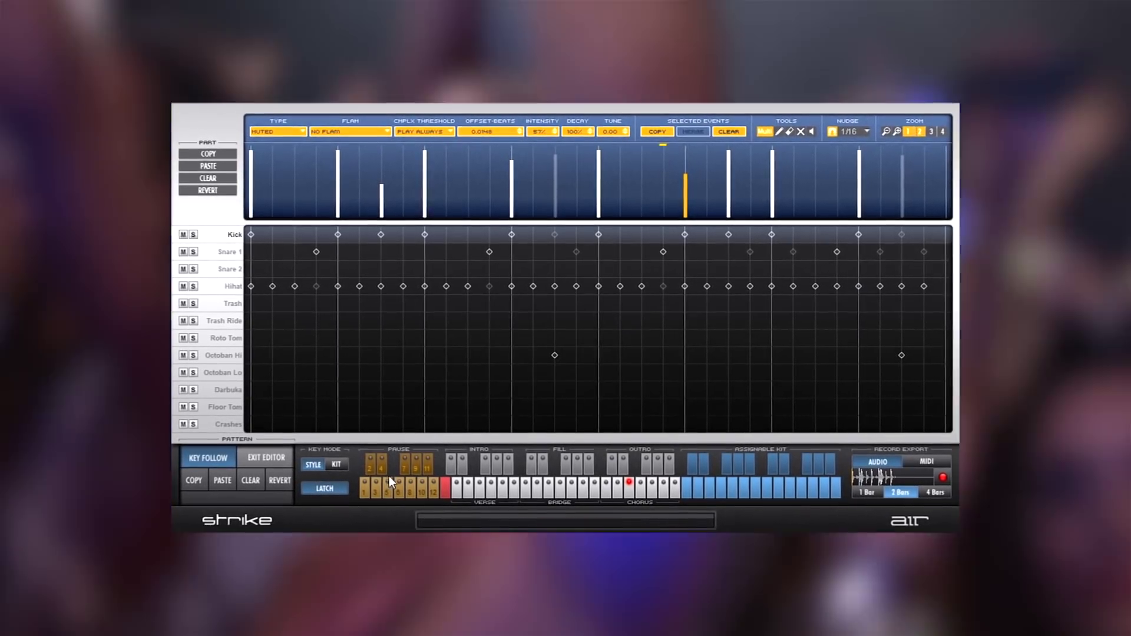
click(474, 486)
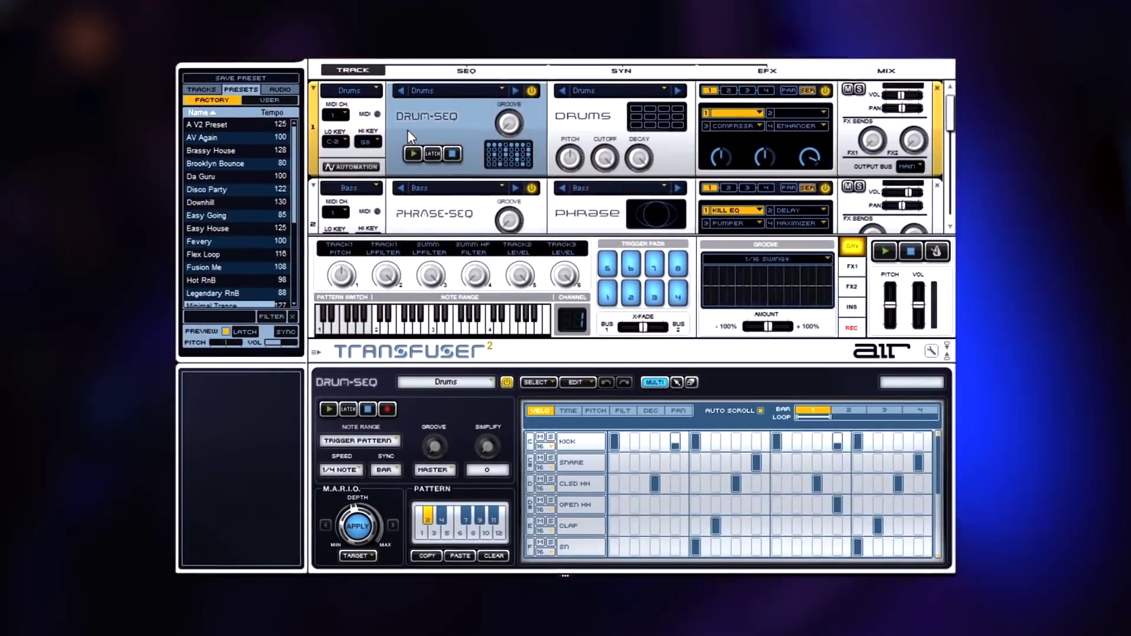
scroll(408, 130, down, 3)
scroll(413, 135, down, 2)
scroll(418, 144, up, 5)
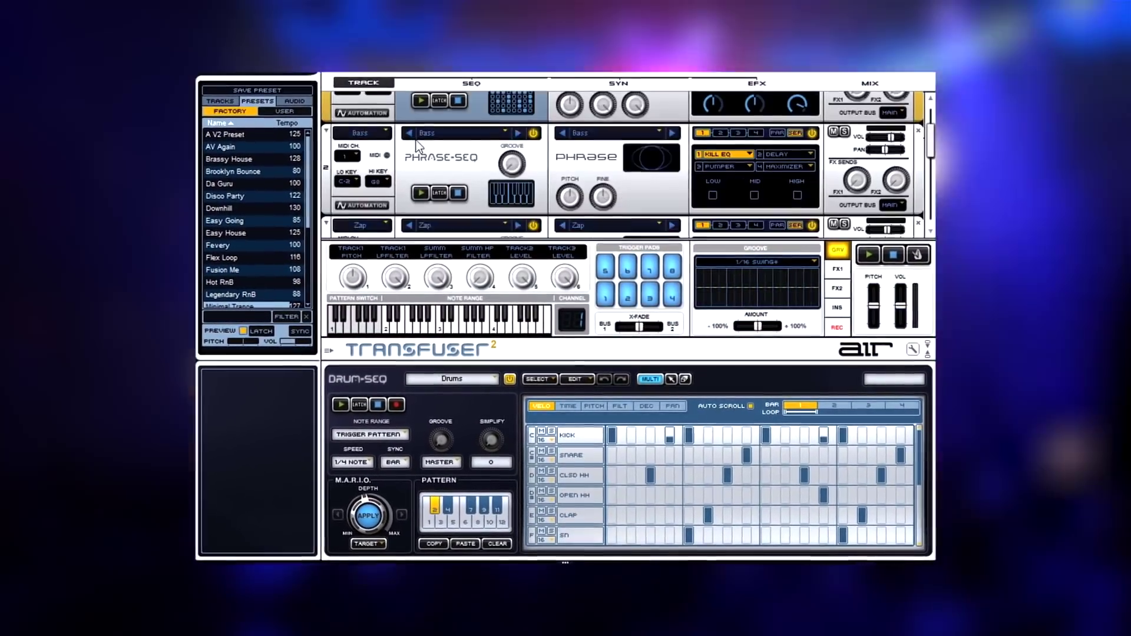
scroll(417, 141, up, 2)
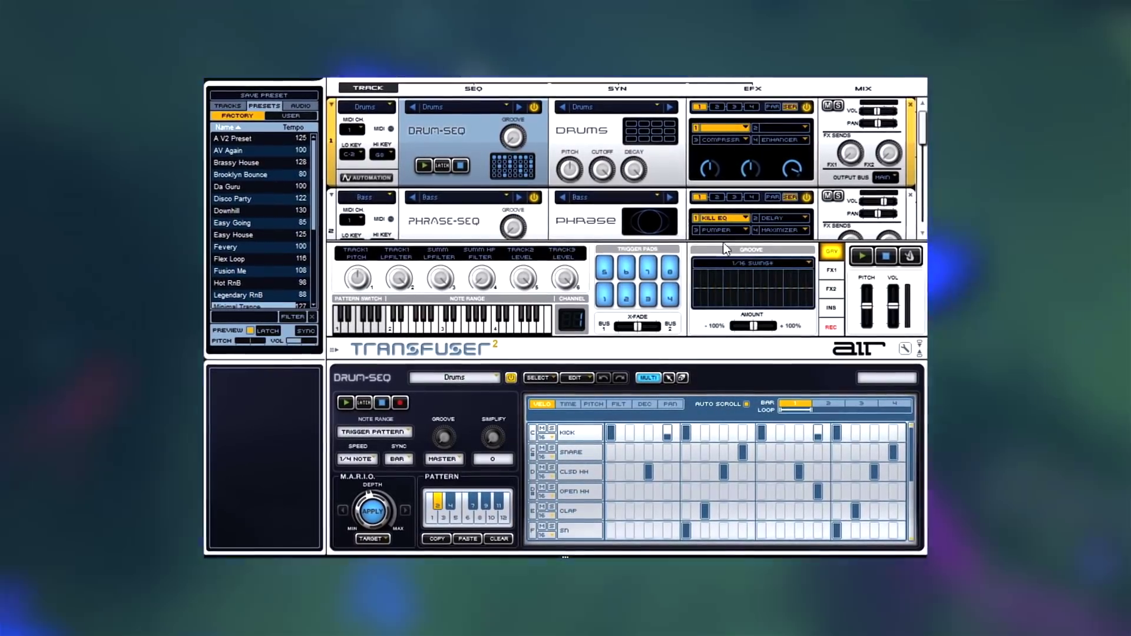
Play Transfuser's current preset, open the Bass track's phrase settings, then load and play Easy House.
click(857, 257)
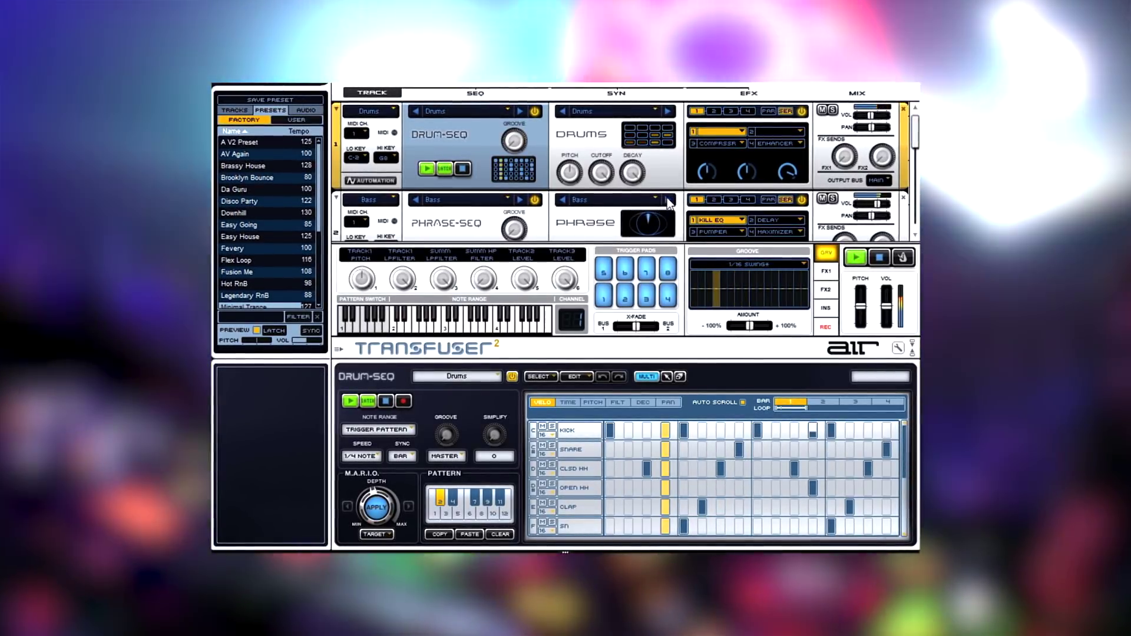
click(645, 229)
scroll(644, 229, down, 1)
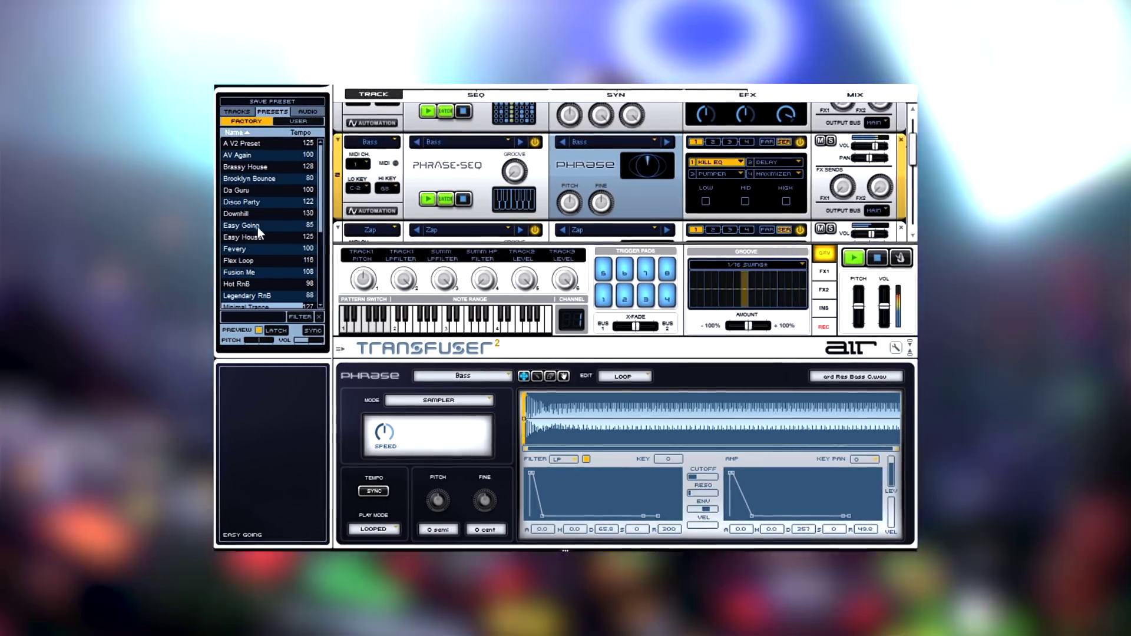
click(245, 238)
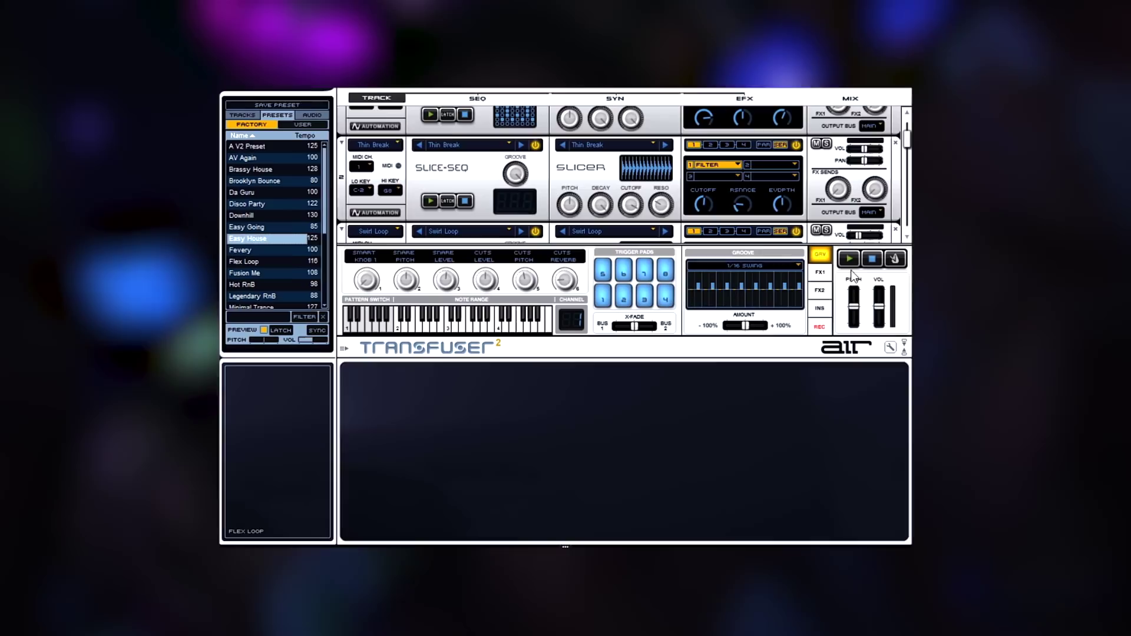
click(848, 261)
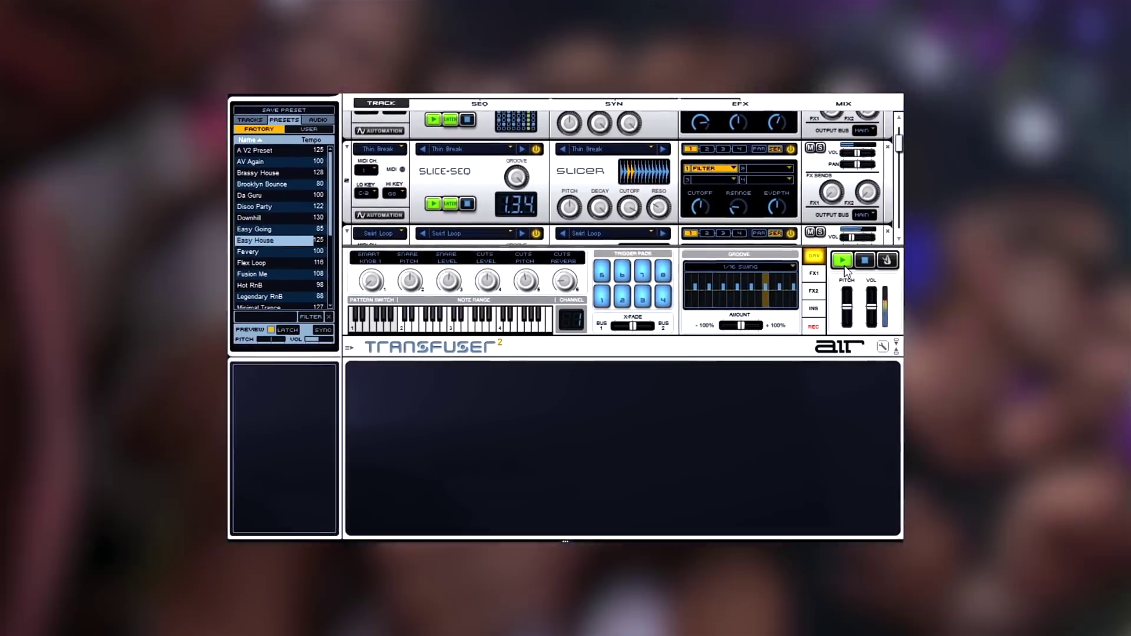